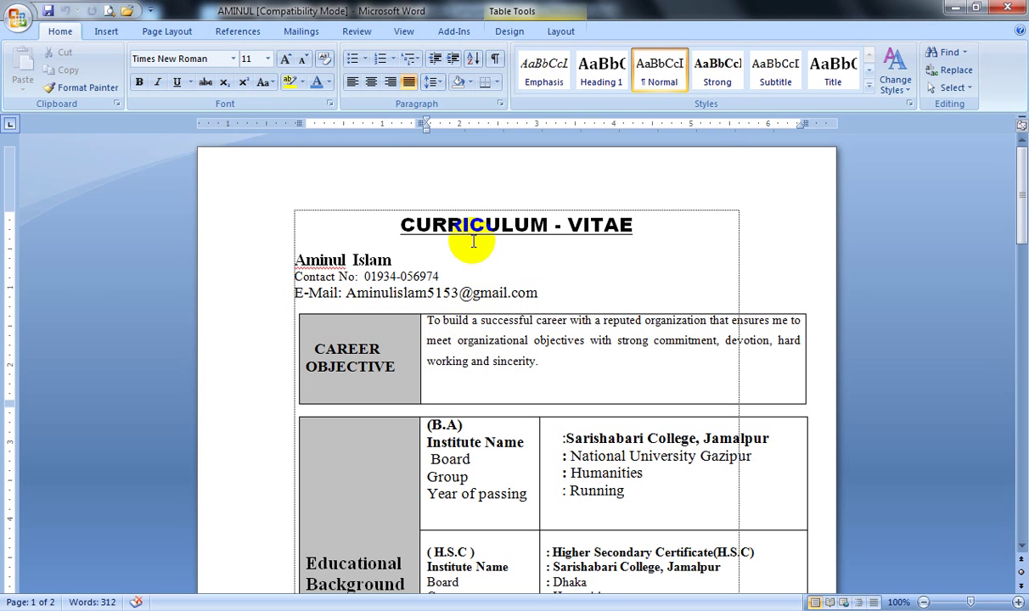
Step: Open the CV document in Print Preview
click(446, 245)
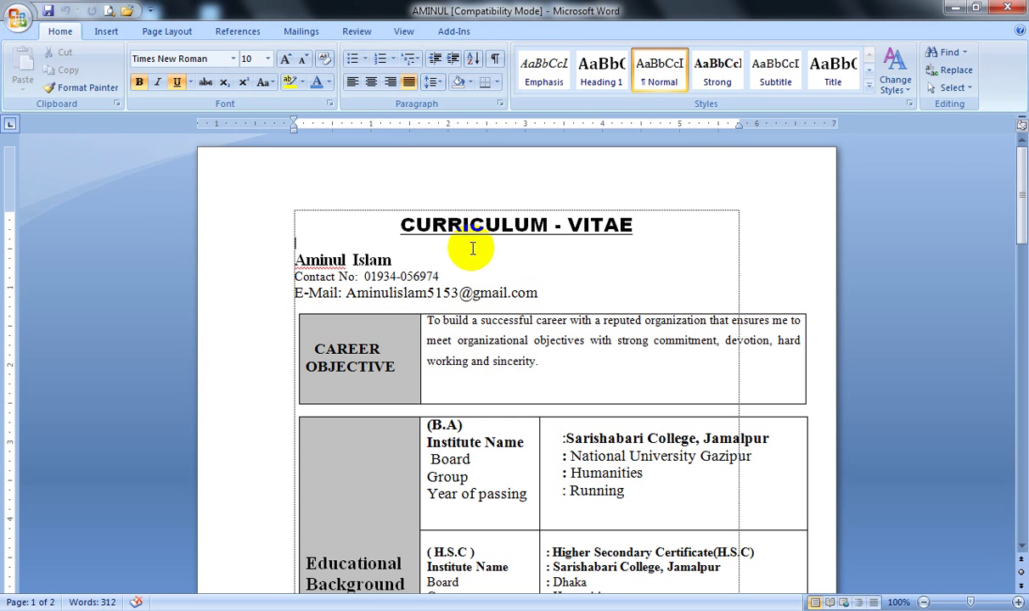
click(398, 256)
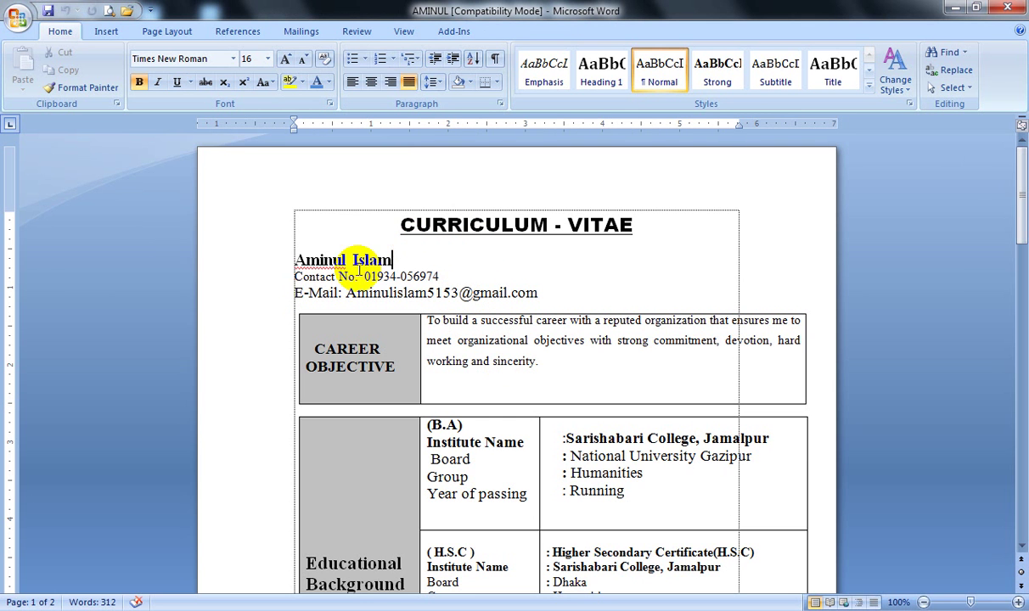
click(21, 27)
mouse_move(58, 238)
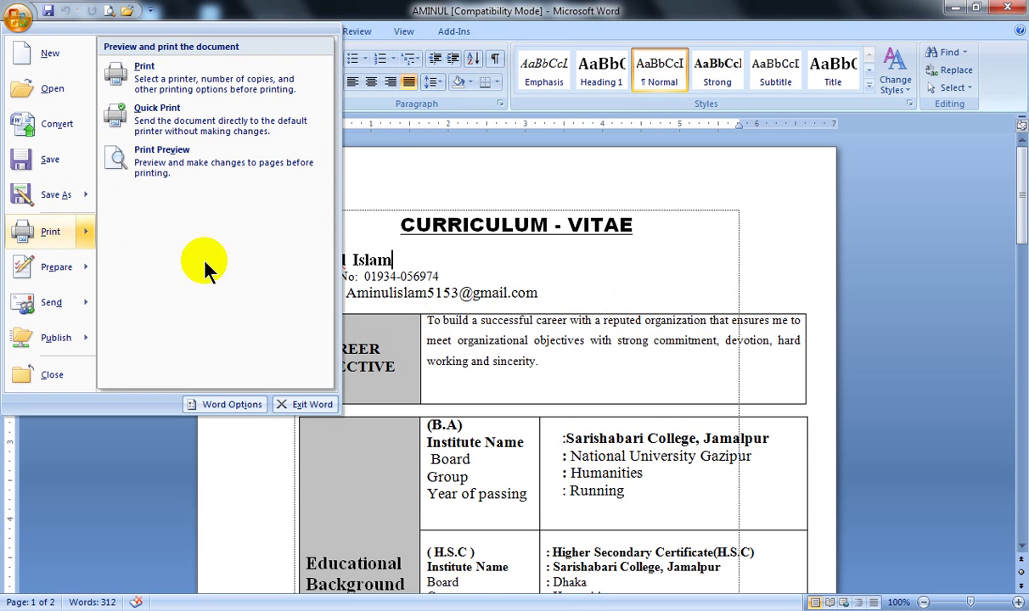
click(165, 169)
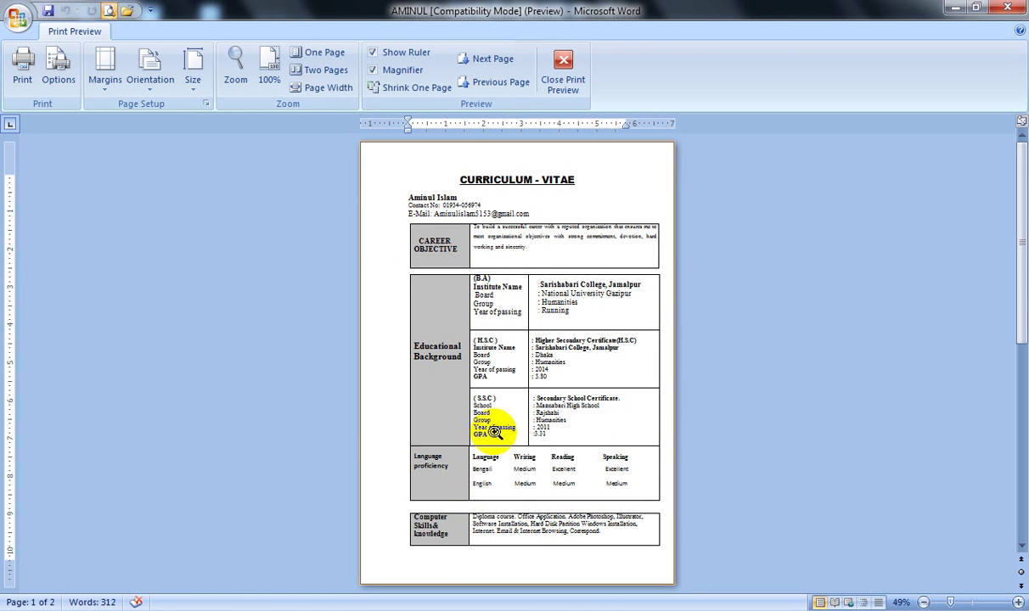
Step: Enable editing in the preview and shrink the font of the empty line between the Language proficiency and Computer Skills tables
click(526, 508)
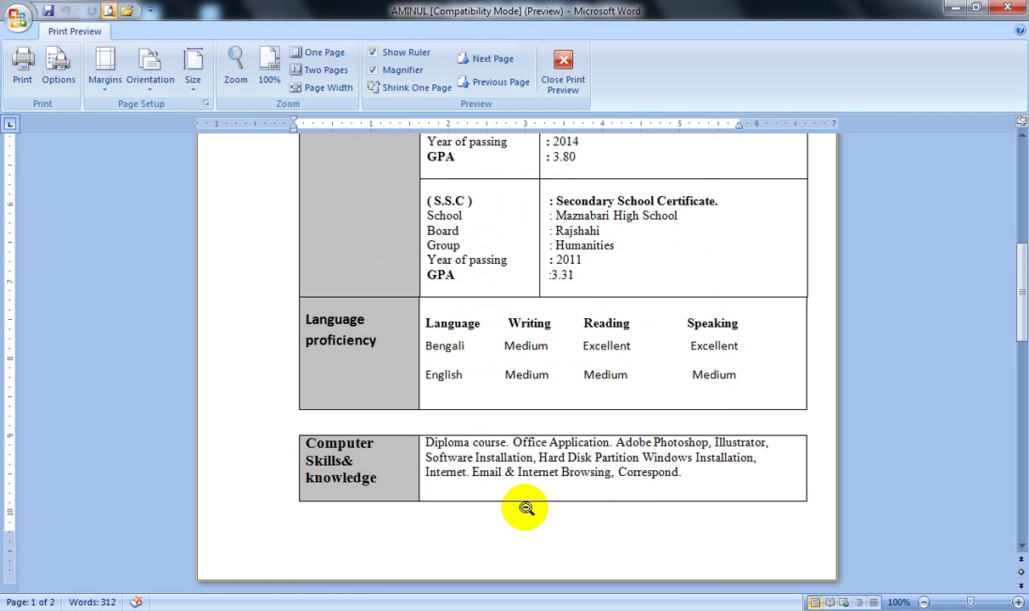
click(375, 71)
click(398, 418)
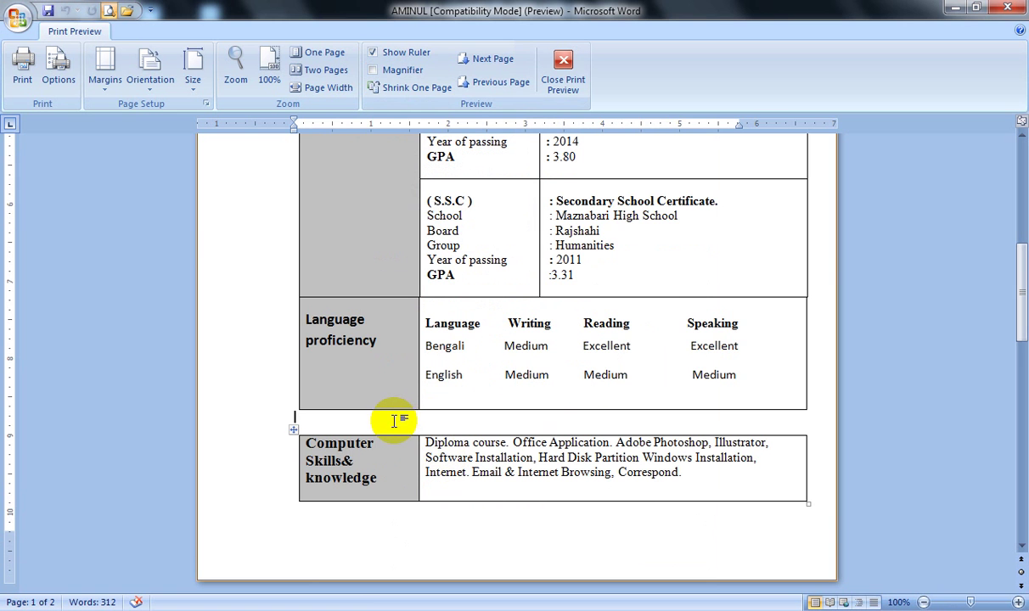
key(ctrl+bracketleft)
key(ctrl+bracketleft)
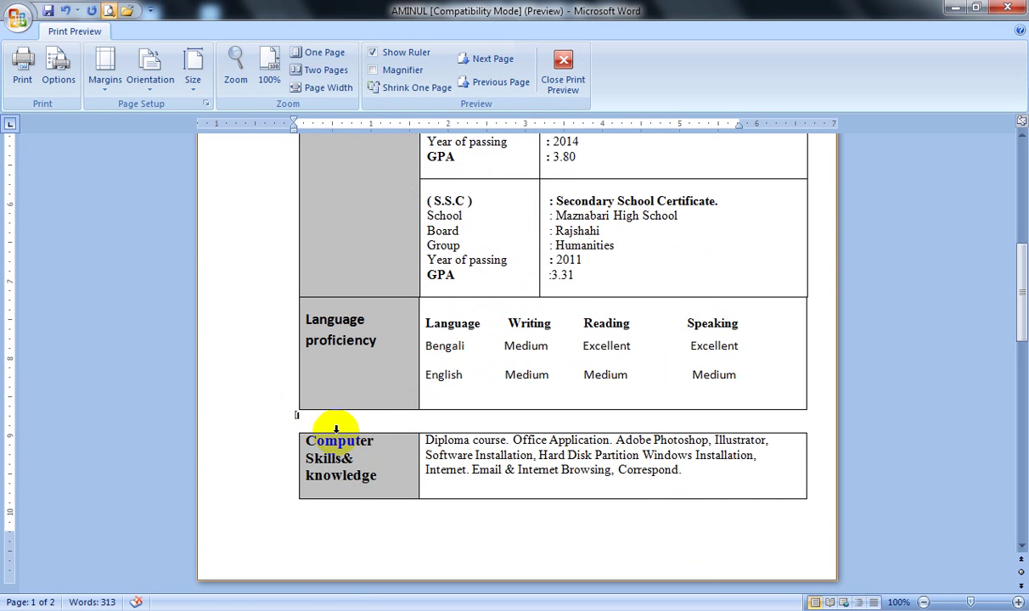
key(ctrl+bracketleft)
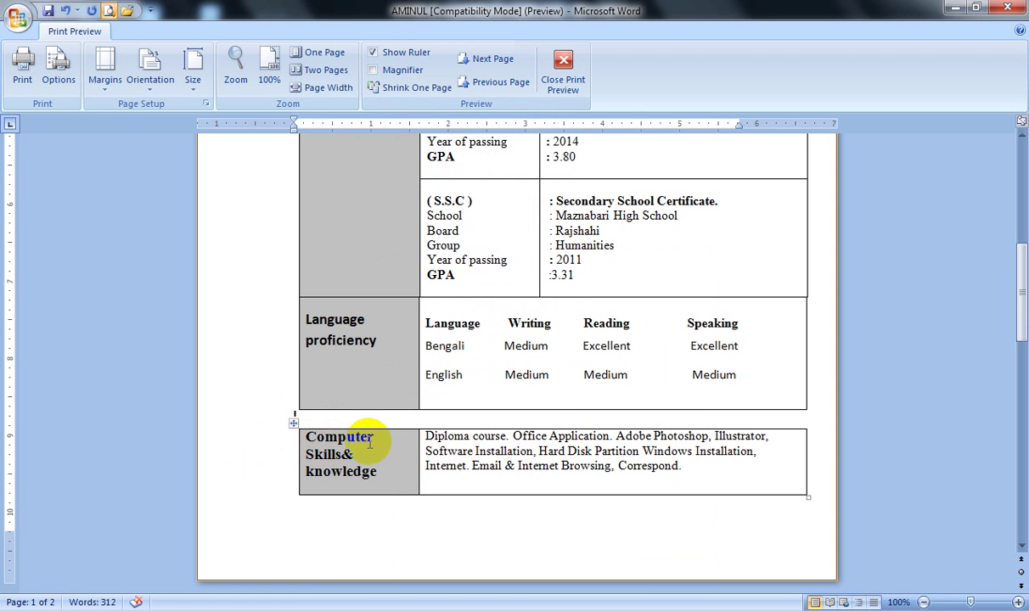
key(ctrl+bracketleft)
Step: Turn the preview magnifier back on and zoom out to show the whole first page
scroll(416, 427, up, 7)
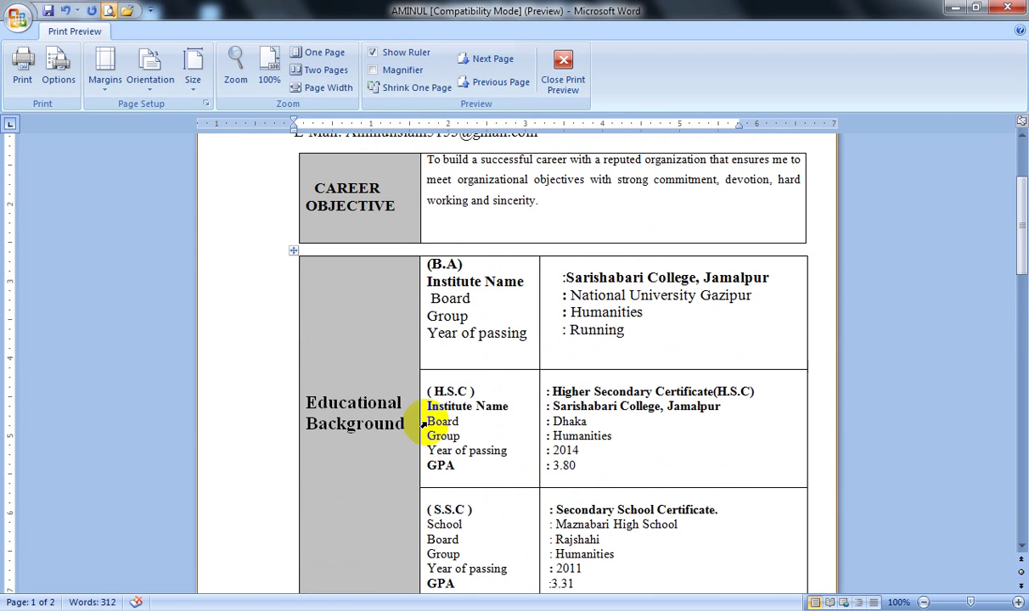
scroll(556, 395, up, 3)
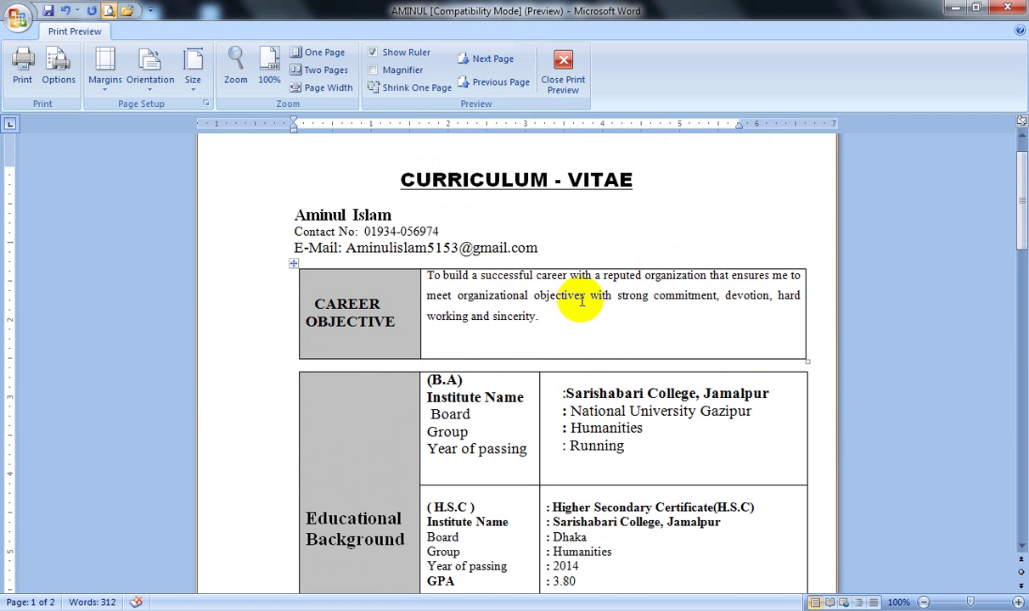
click(450, 231)
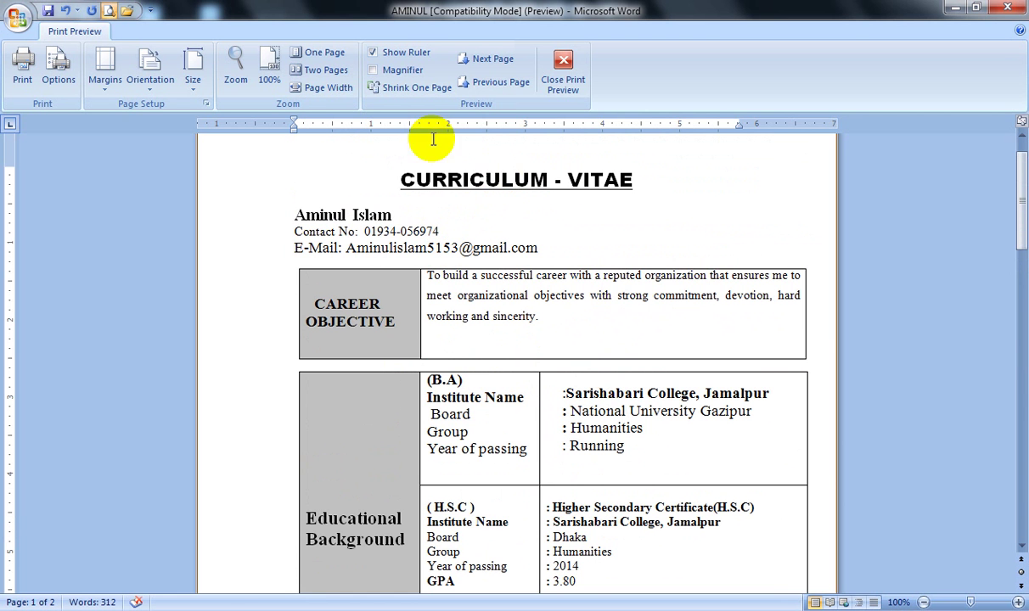
click(374, 69)
click(502, 277)
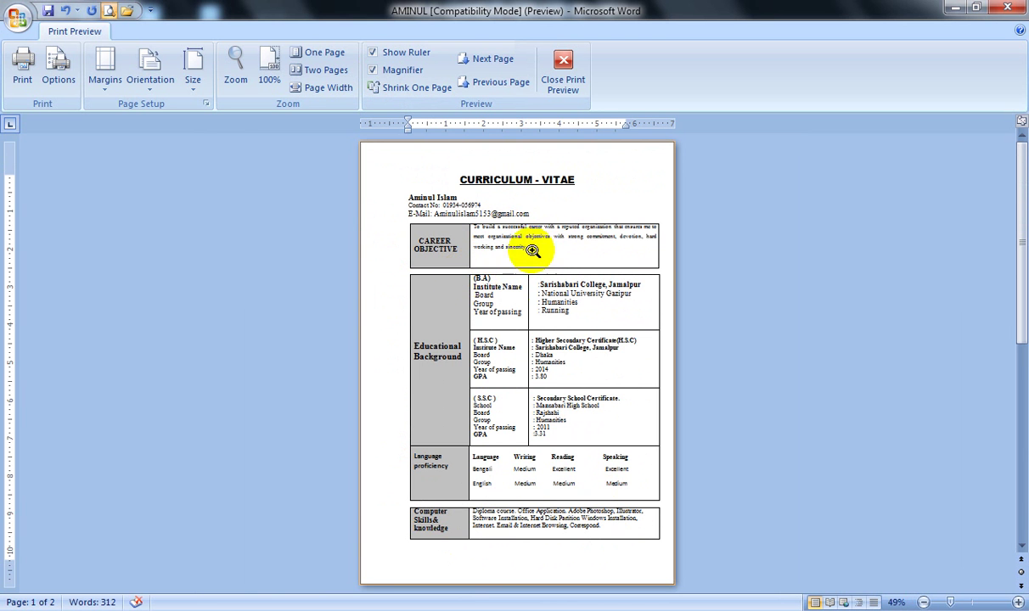
Step: Examine both pages of the CV in the preview, reading page 2 from the personal information down to the signature block
scroll(500, 280, down, 3)
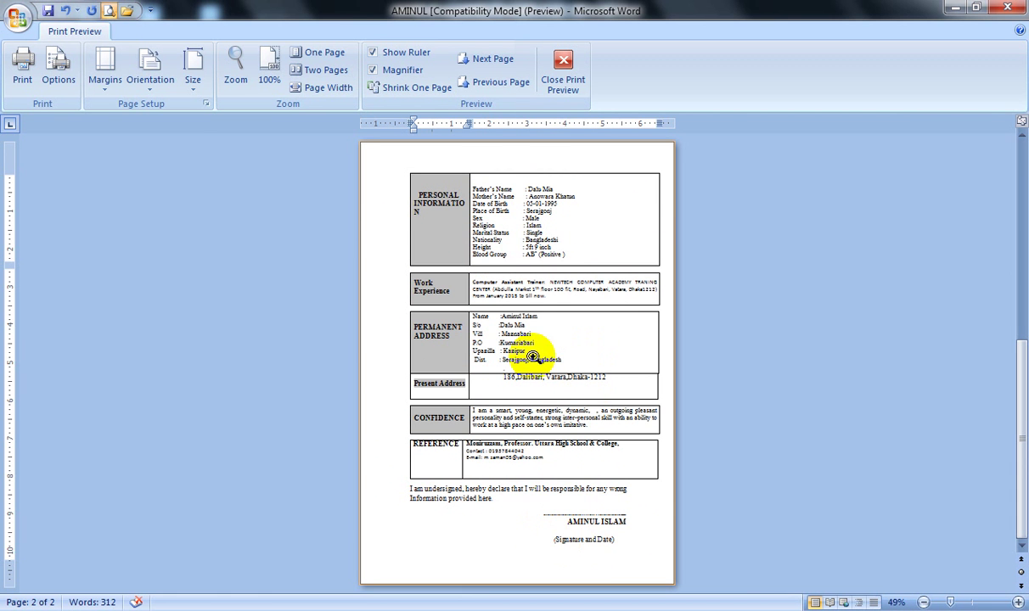
scroll(520, 240, up, 3)
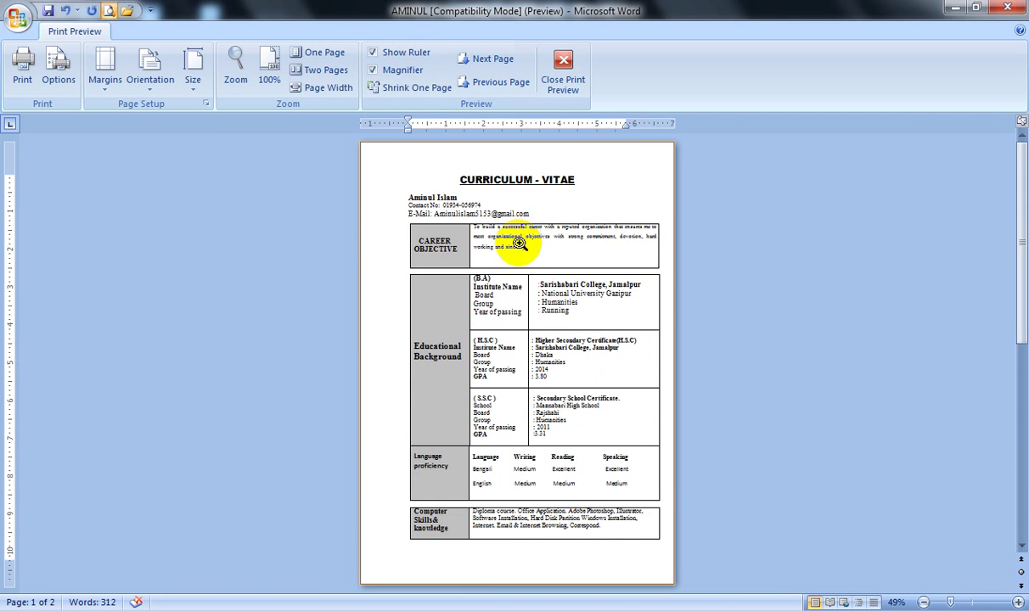
scroll(520, 243, down, 3)
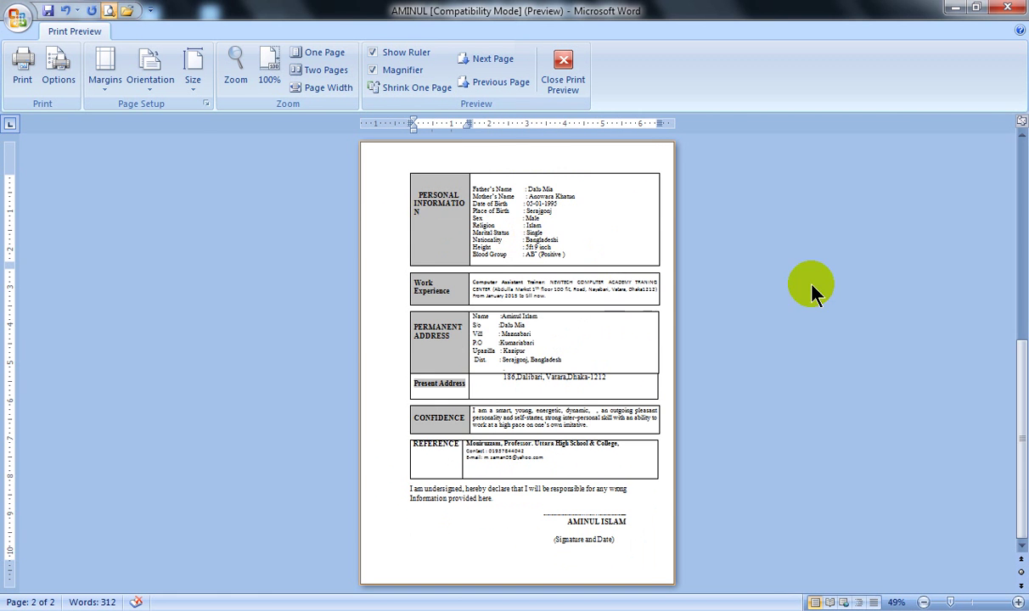
drag(1021, 345, 357, 272)
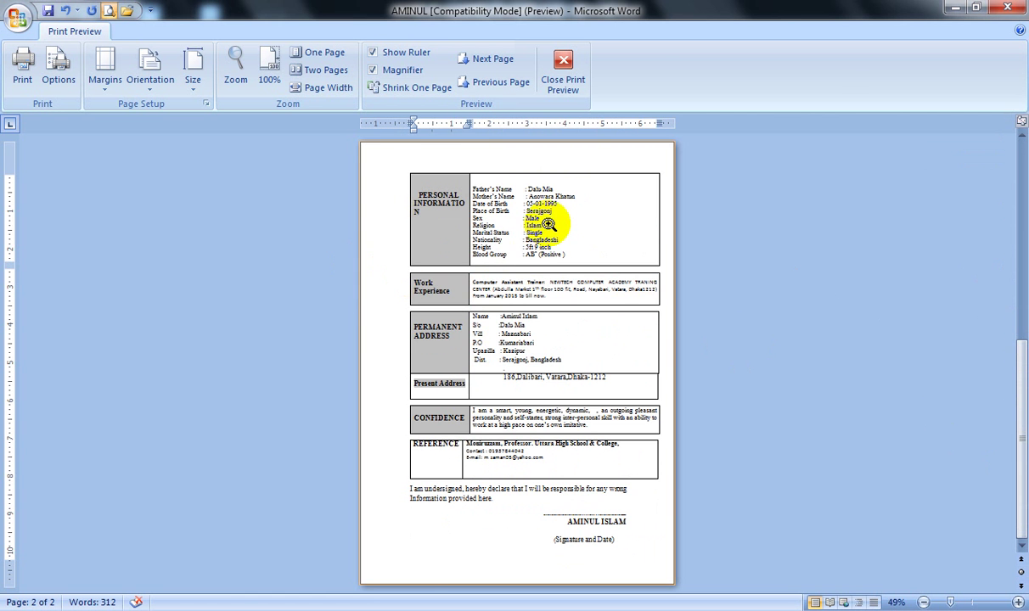
click(525, 214)
scroll(597, 372, down, 5)
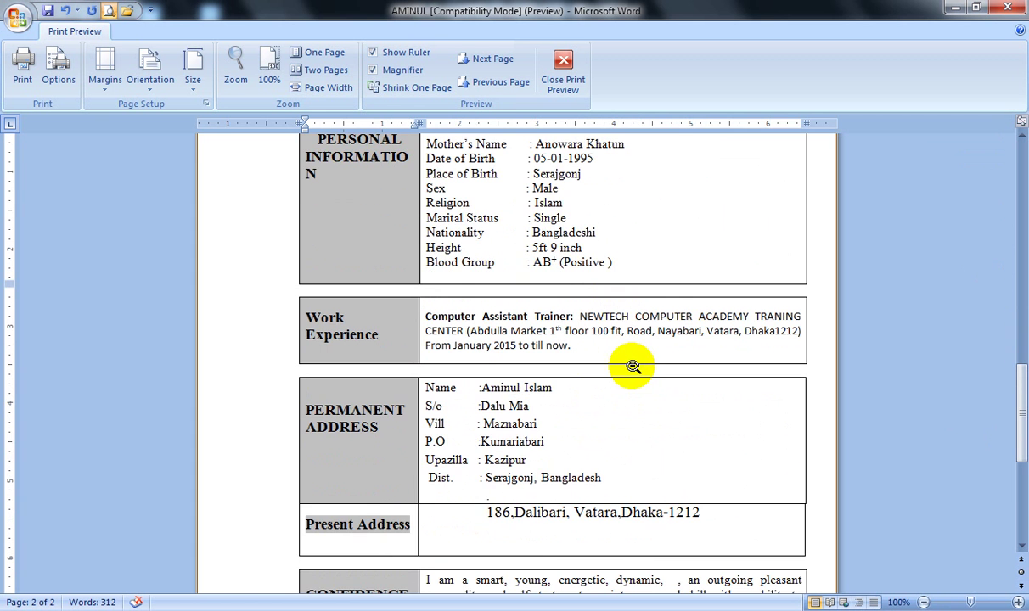
scroll(548, 310, down, 4)
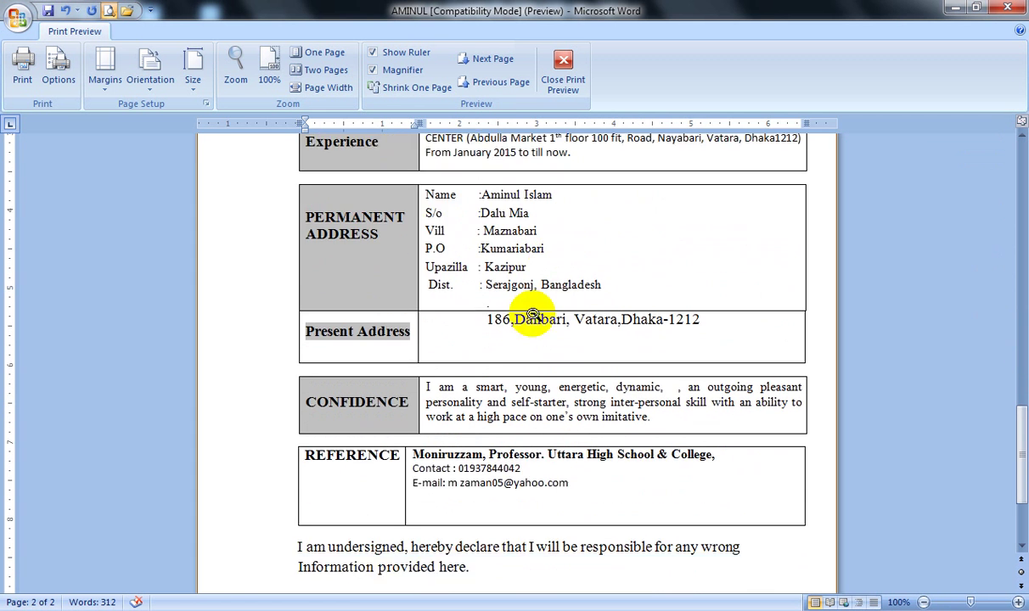
scroll(539, 330, down, 3)
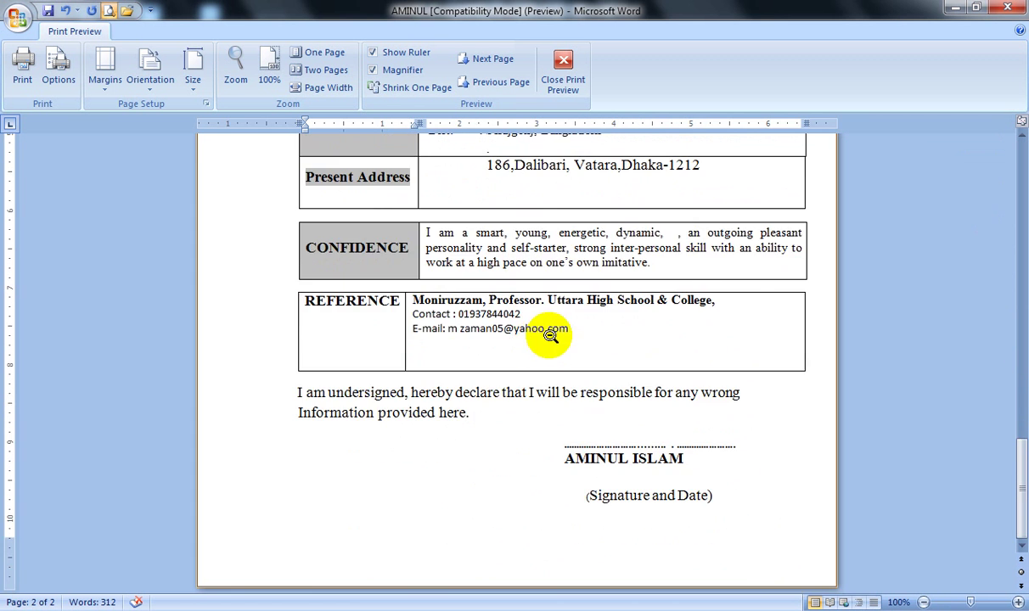
scroll(556, 334, up, 5)
scroll(518, 338, up, 4)
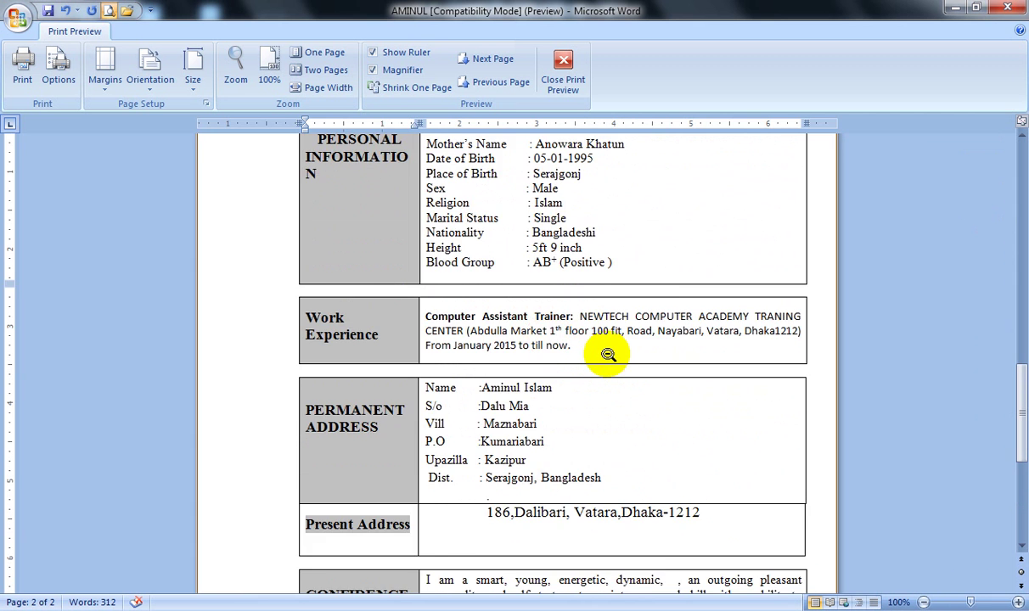
scroll(608, 354, up, 3)
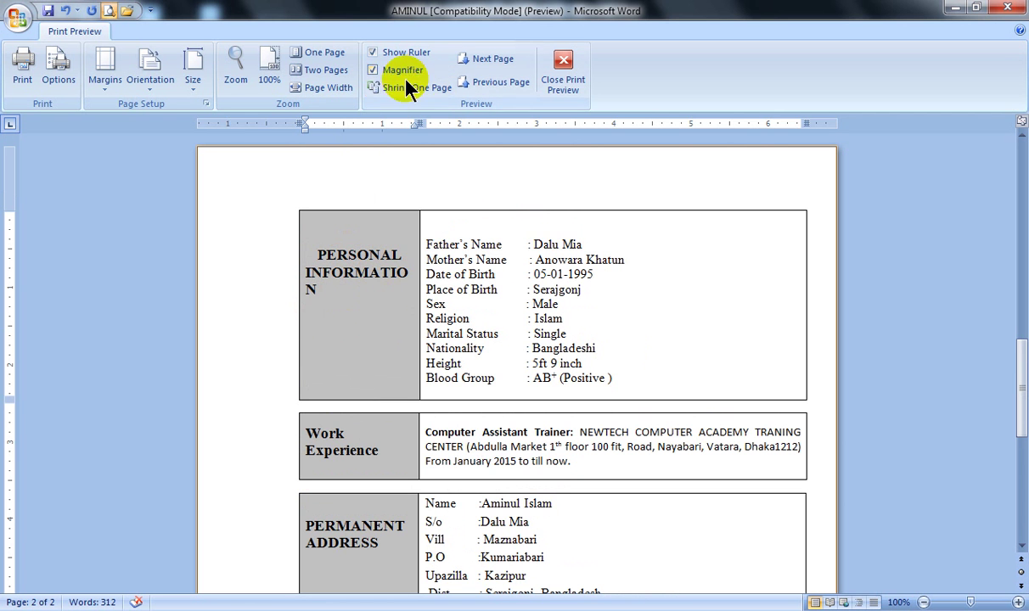
Step: Turn off the magnifier and widen the heading column of the Personal Information table so that INFORMATION fits on one line
click(373, 70)
click(404, 251)
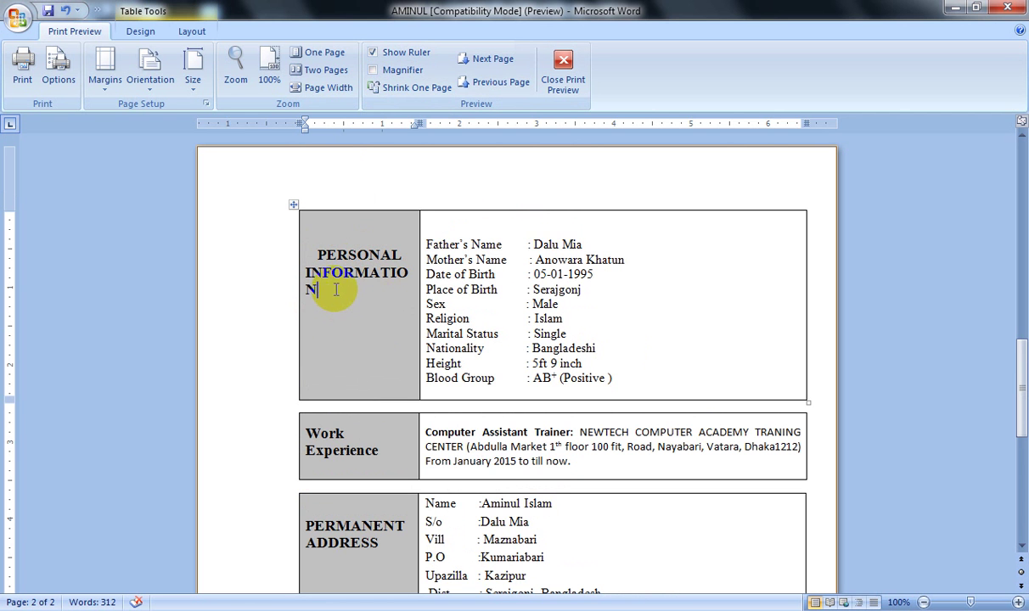
drag(316, 289, 294, 258)
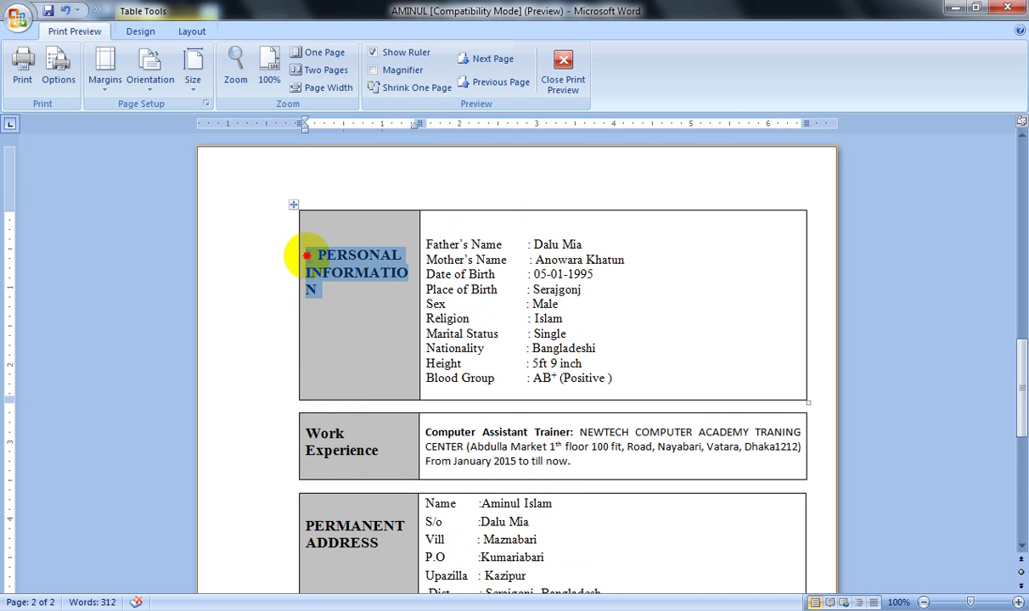
click(356, 310)
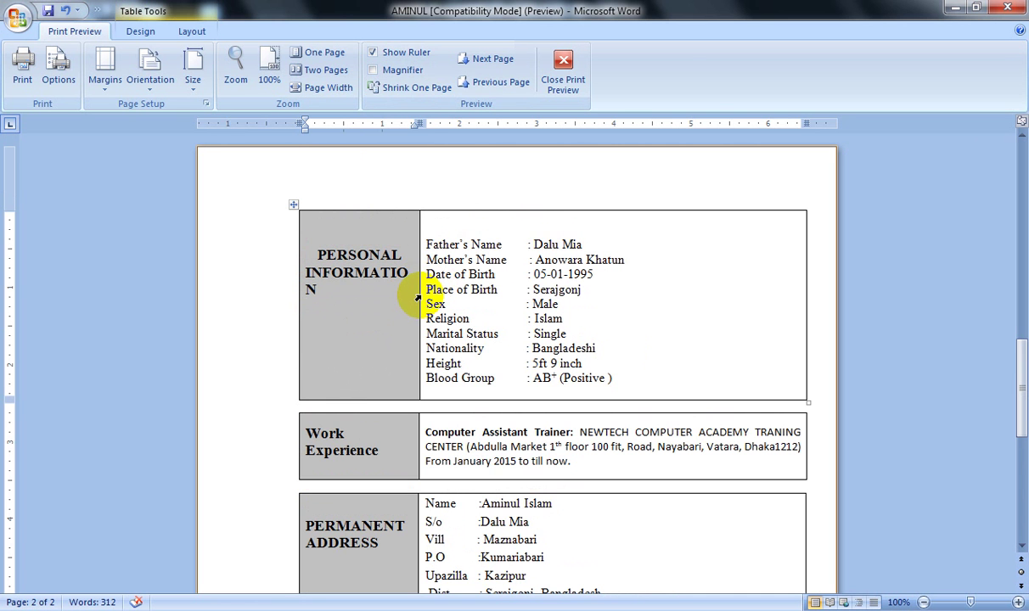
drag(419, 296, 429, 298)
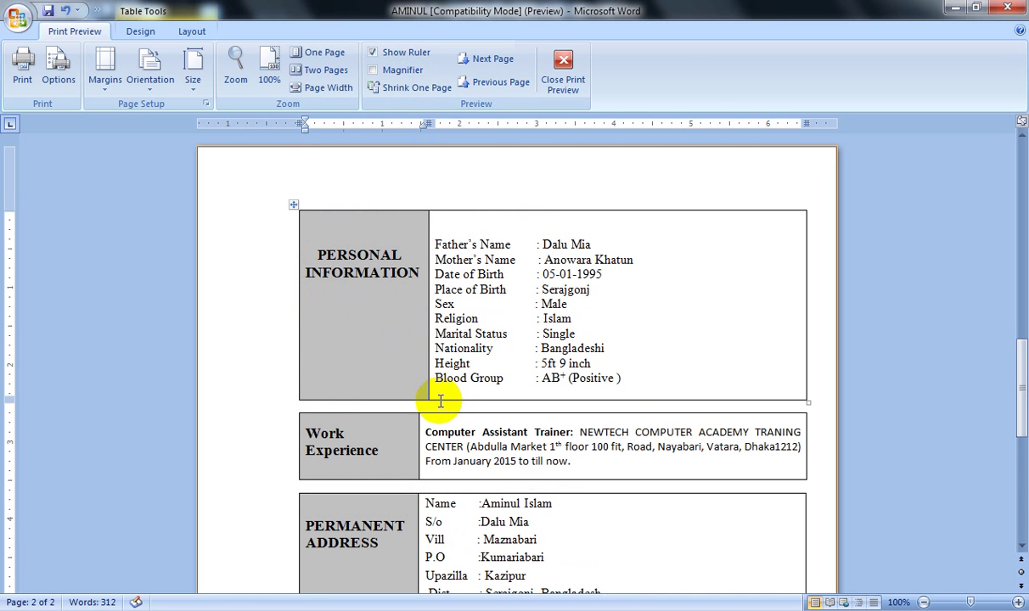
Step: Widen the heading column of the Work Experience table to line up with the Personal Information table above
drag(419, 427, 429, 426)
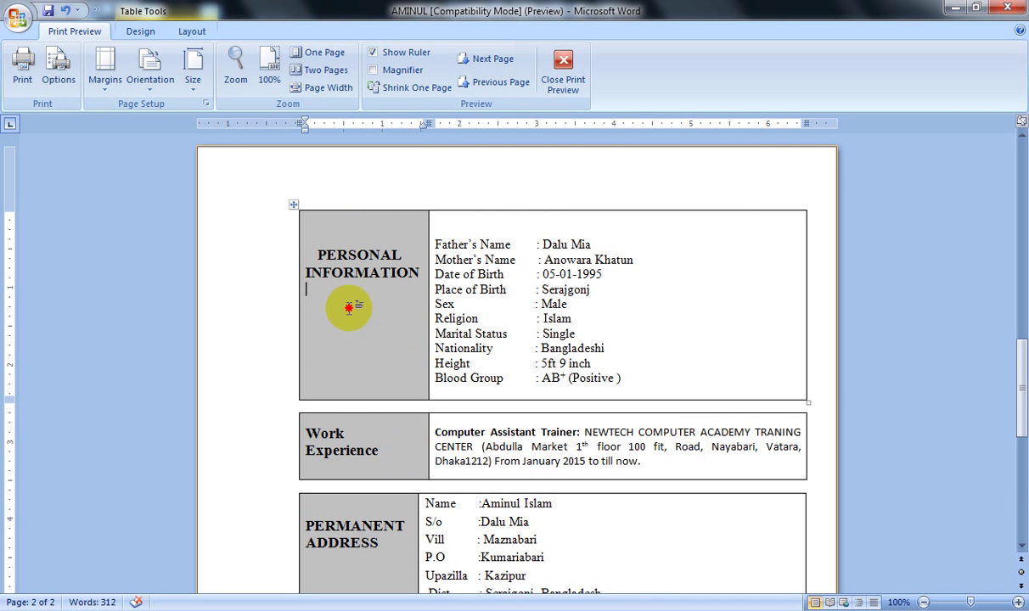
triple_click(372, 270)
click(375, 323)
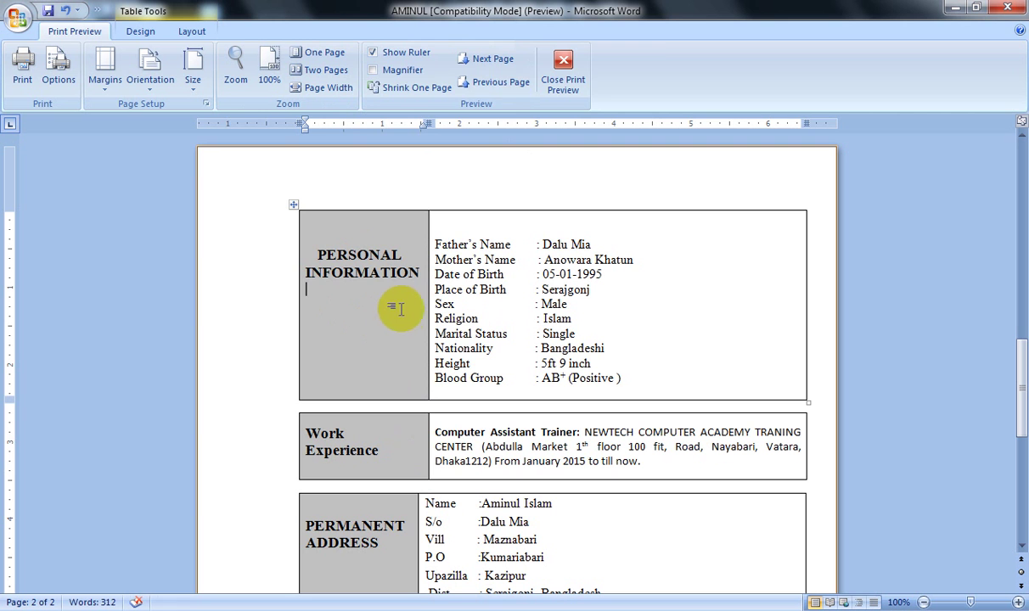
Step: Turn the magnifier back on and close Print Preview to return to the document
click(373, 72)
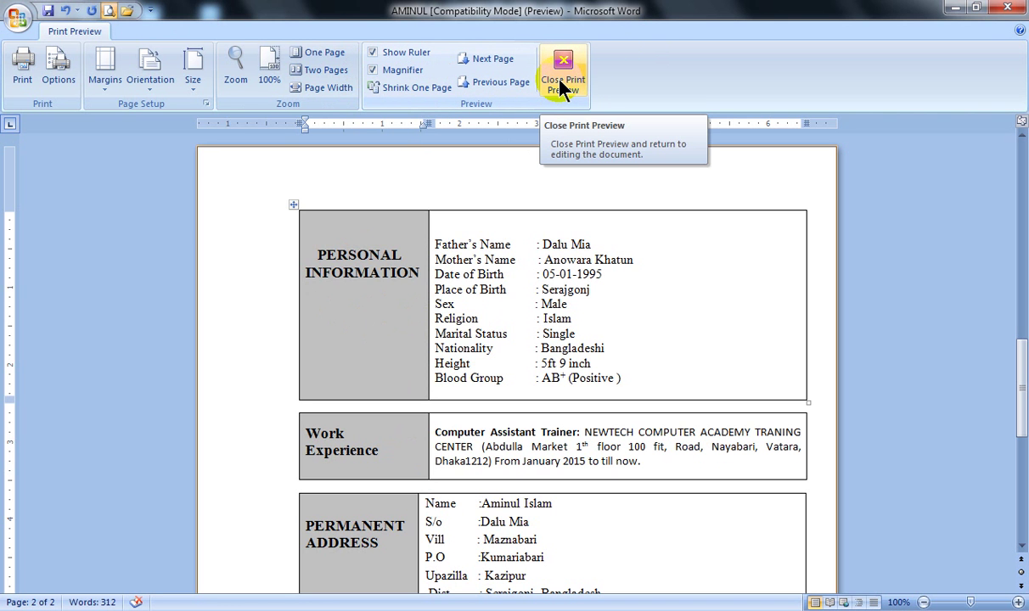
click(560, 87)
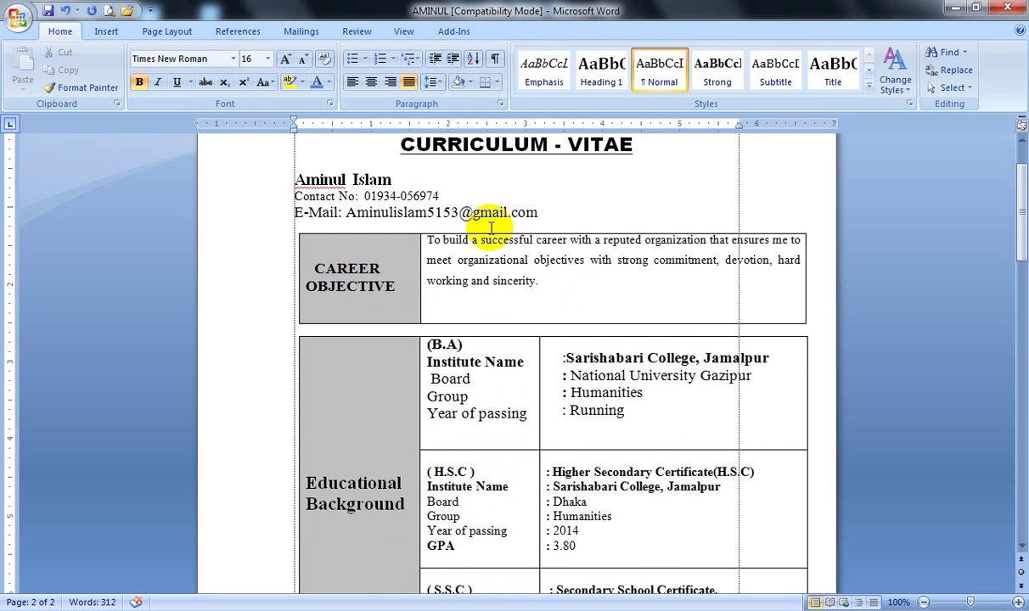
scroll(491, 227, down, 7)
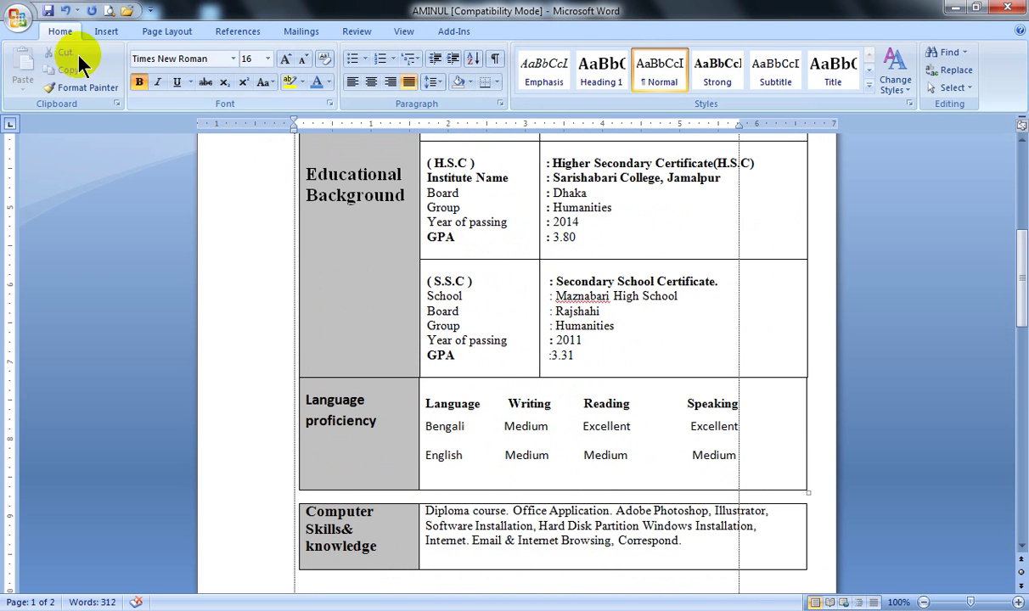
Step: Send the document straight to the default printer with Quick Print, and cancel the print job in the printer's status window
click(18, 17)
mouse_move(48, 242)
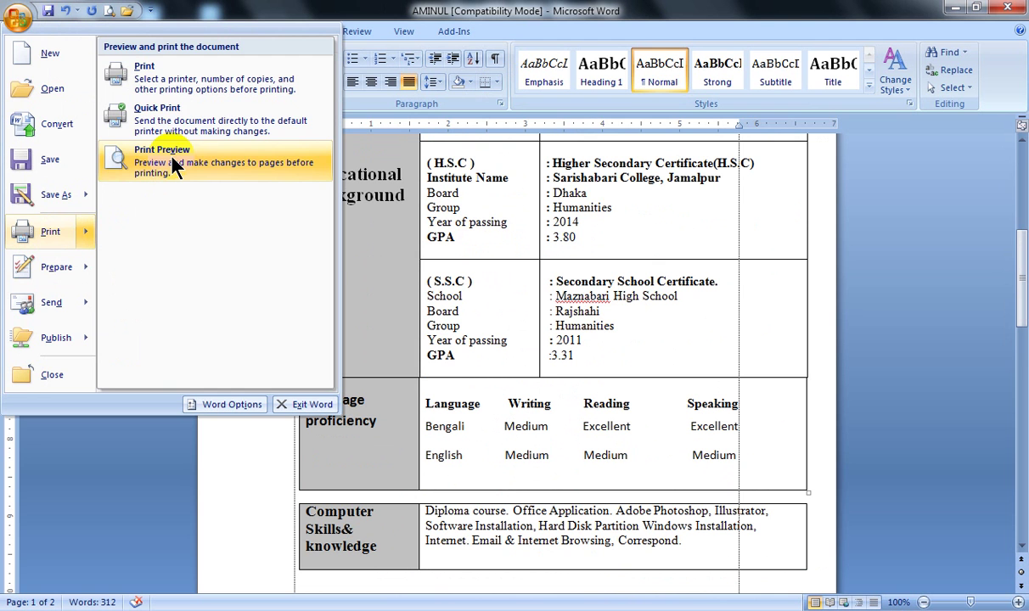
click(140, 116)
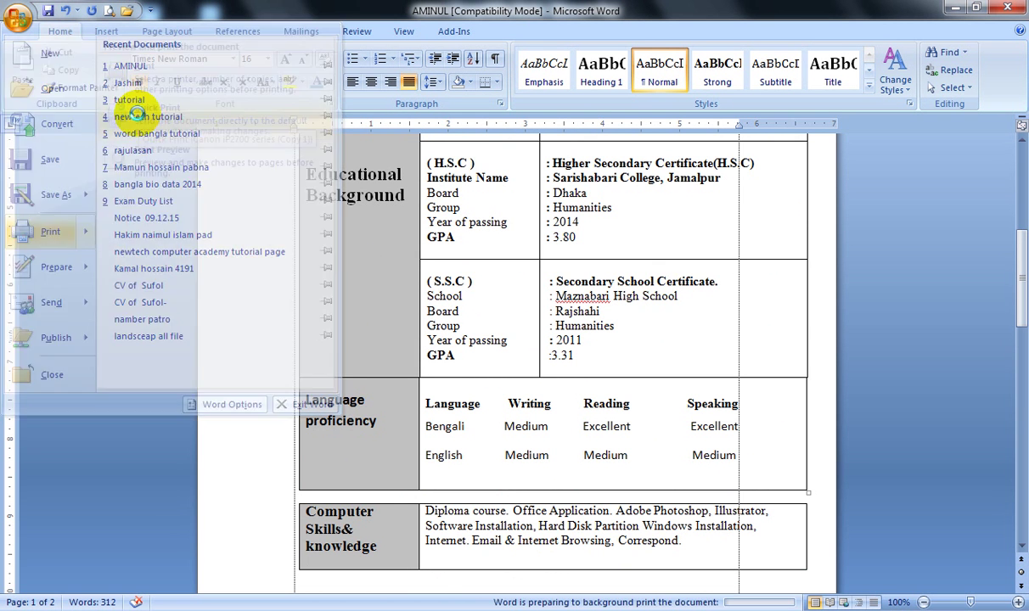
drag(372, 198, 383, 213)
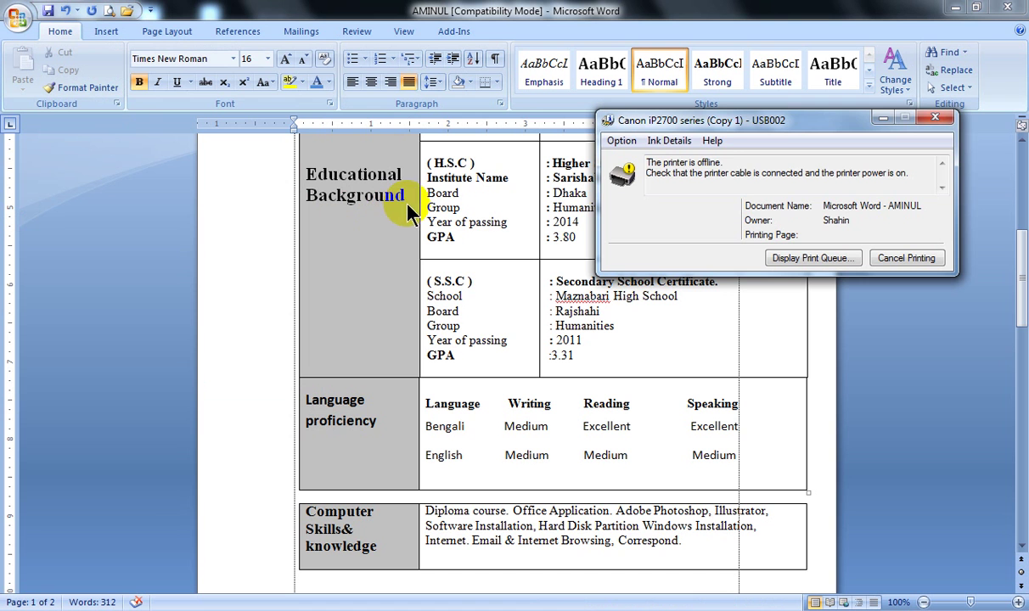
click(765, 144)
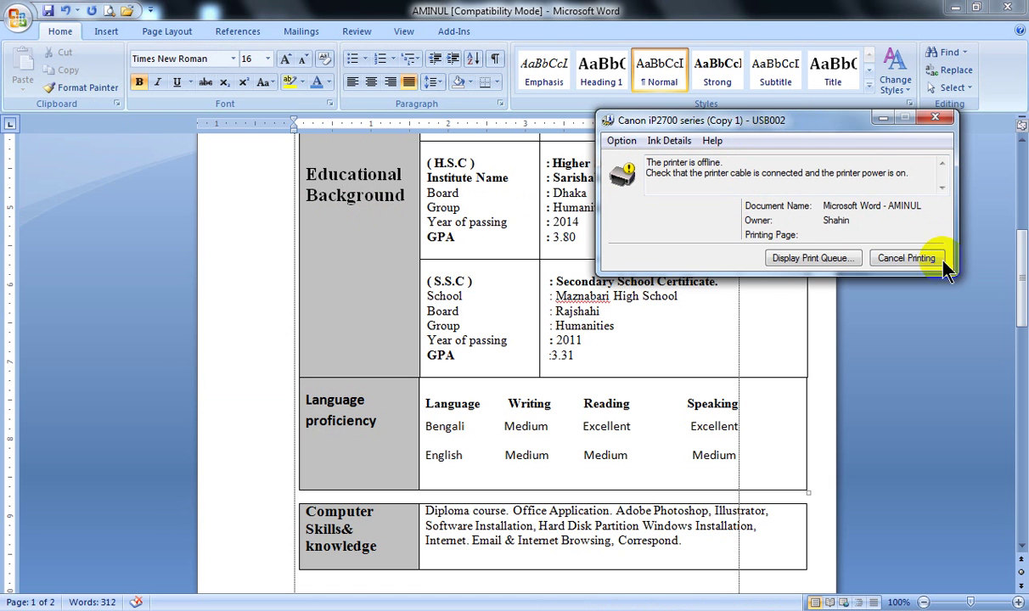
click(905, 261)
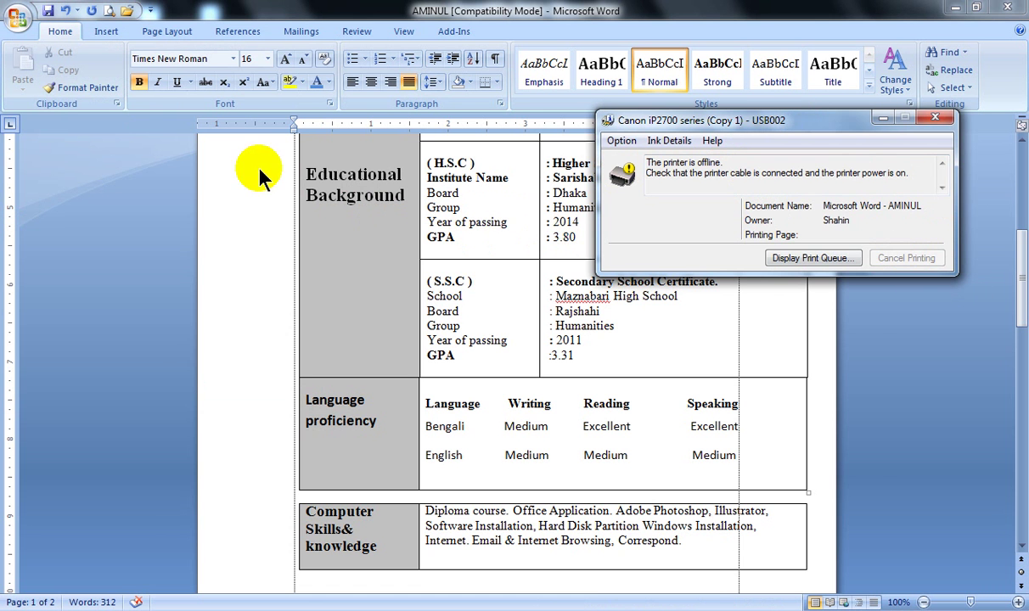
Step: Open the Print dialog to review the printer settings and number of copies, and cancel without printing
click(17, 19)
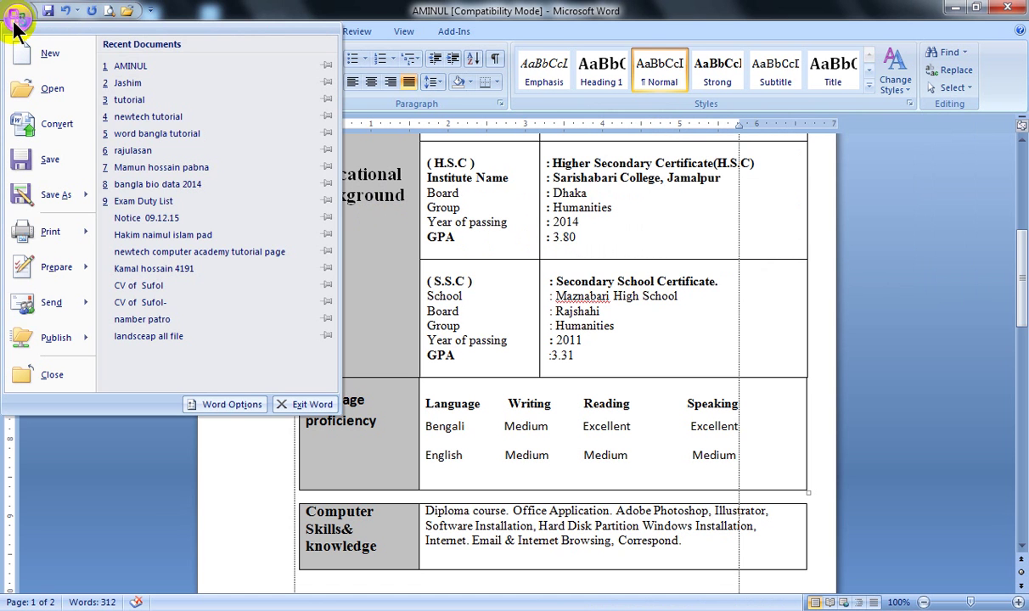
click(47, 236)
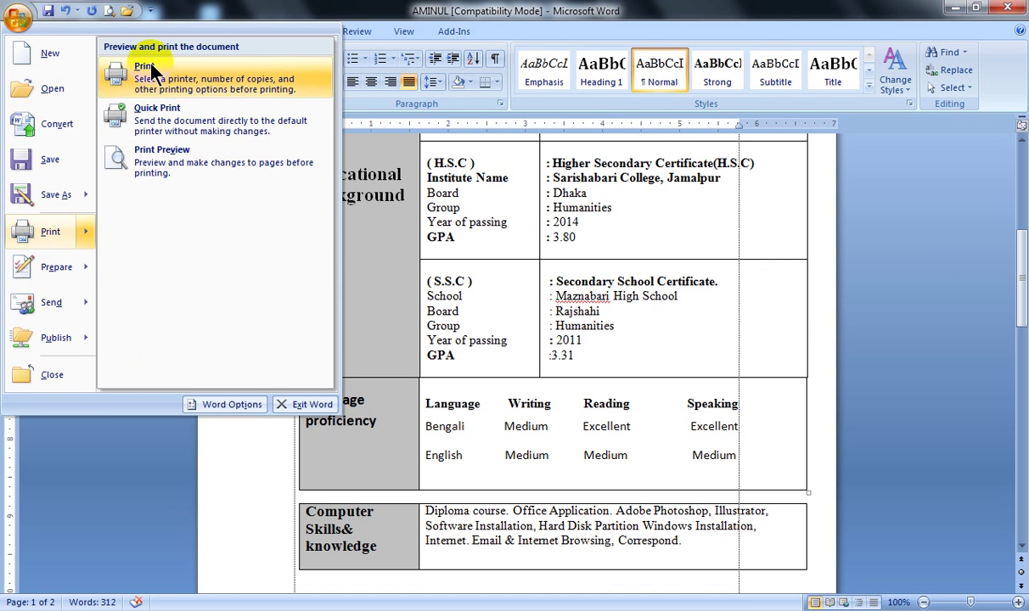
click(42, 233)
drag(383, 182, 323, 192)
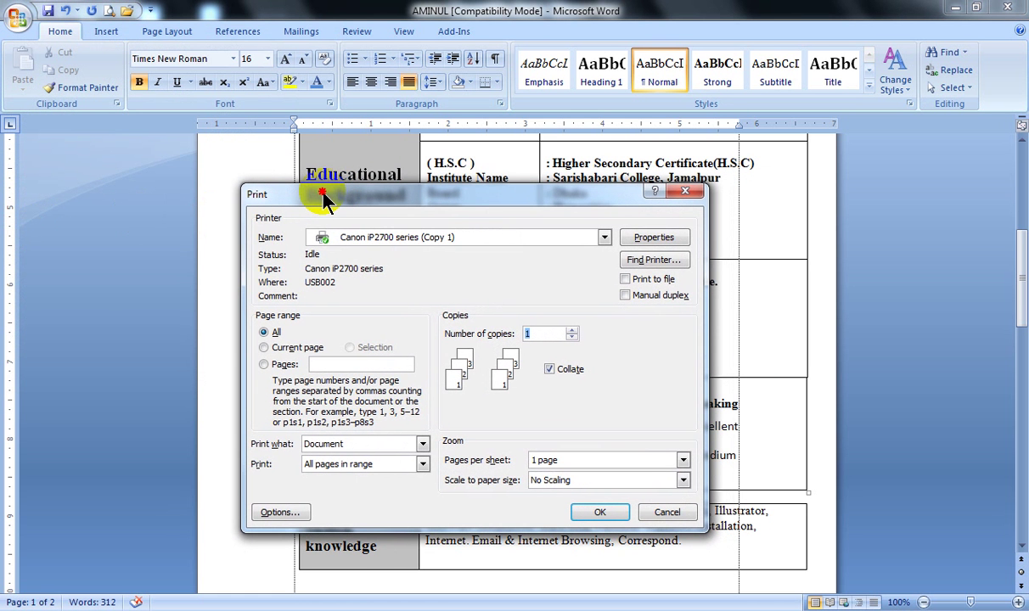
mouse_move(441, 198)
mouse_down()
mouse_move(476, 195)
mouse_move(434, 190)
mouse_up()
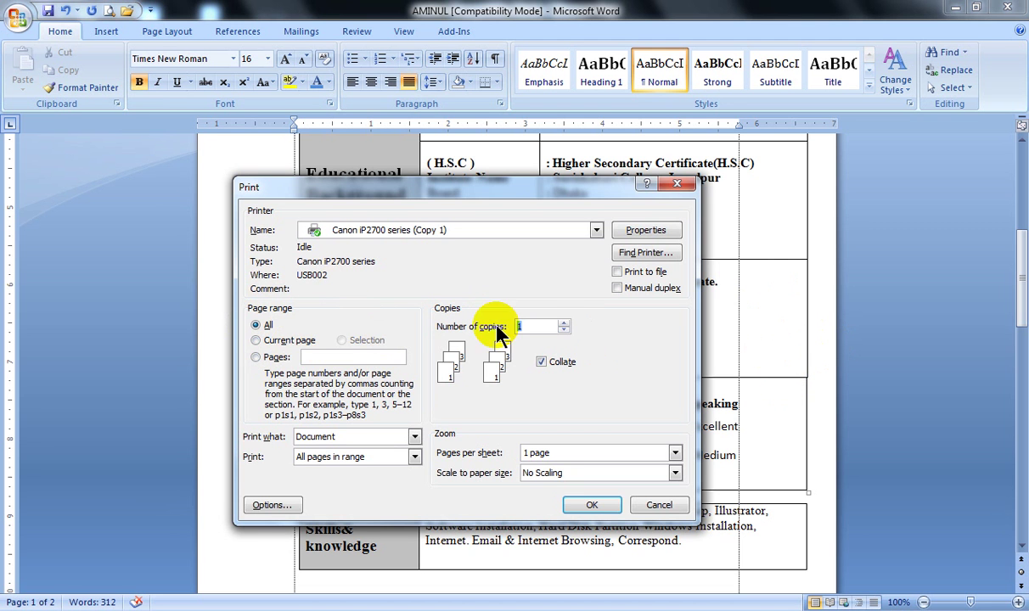
click(544, 330)
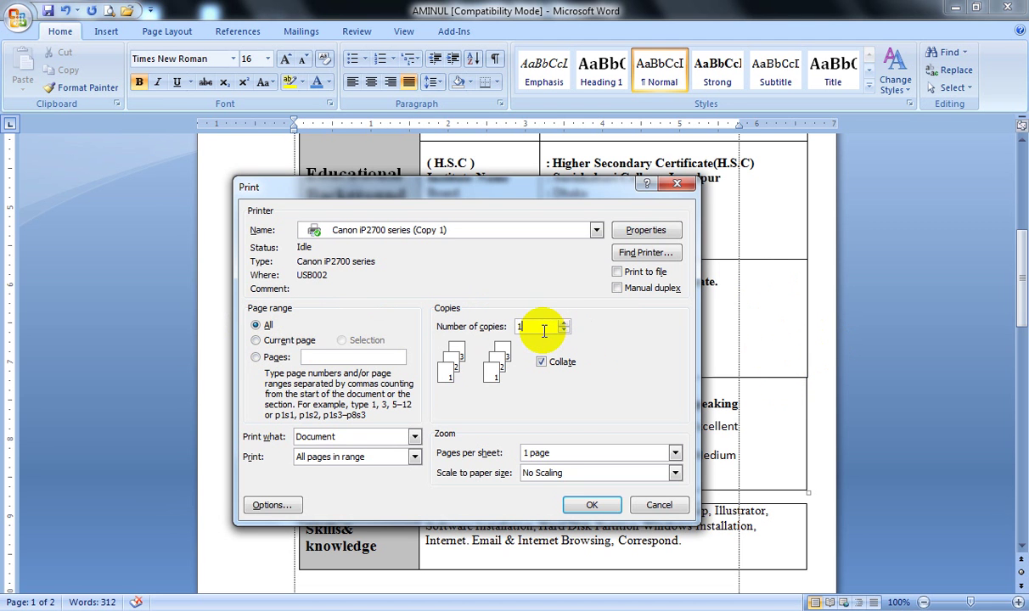
click(659, 505)
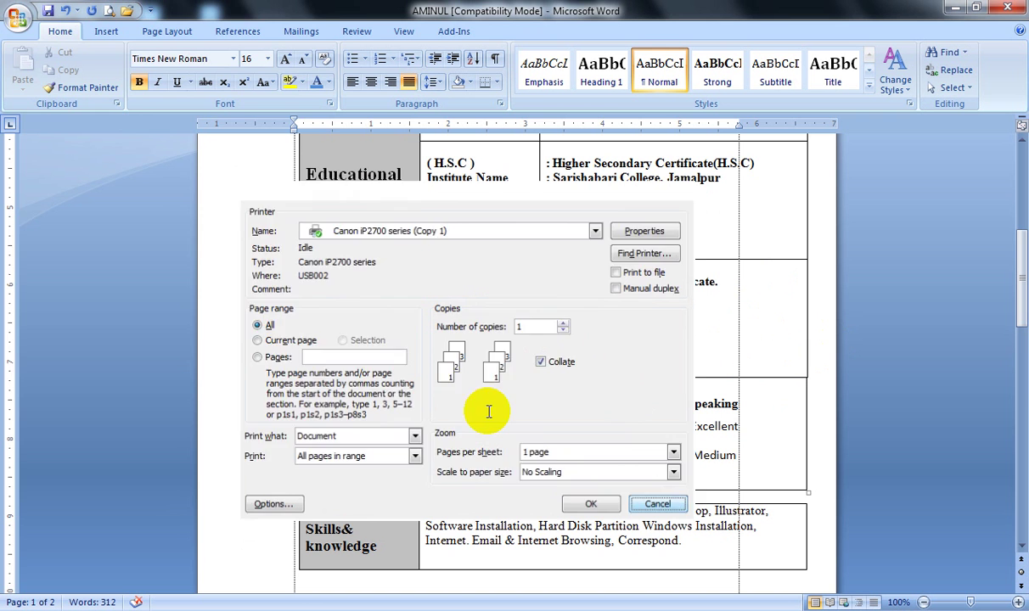
Step: Bring up the Print dialog again to examine the copies setting and the All page range option, and cancel it
click(17, 17)
mouse_move(46, 230)
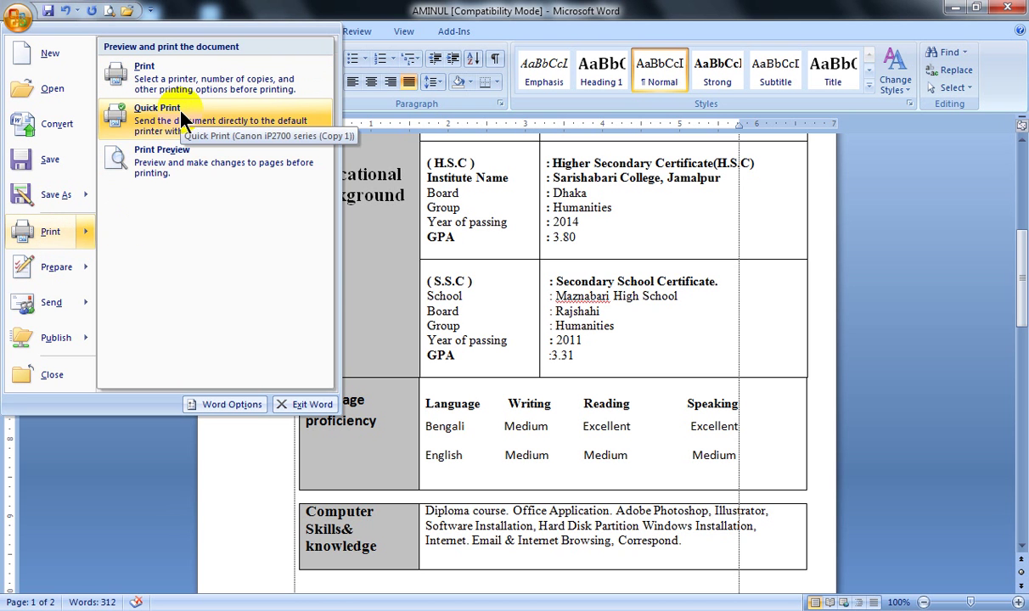
click(35, 223)
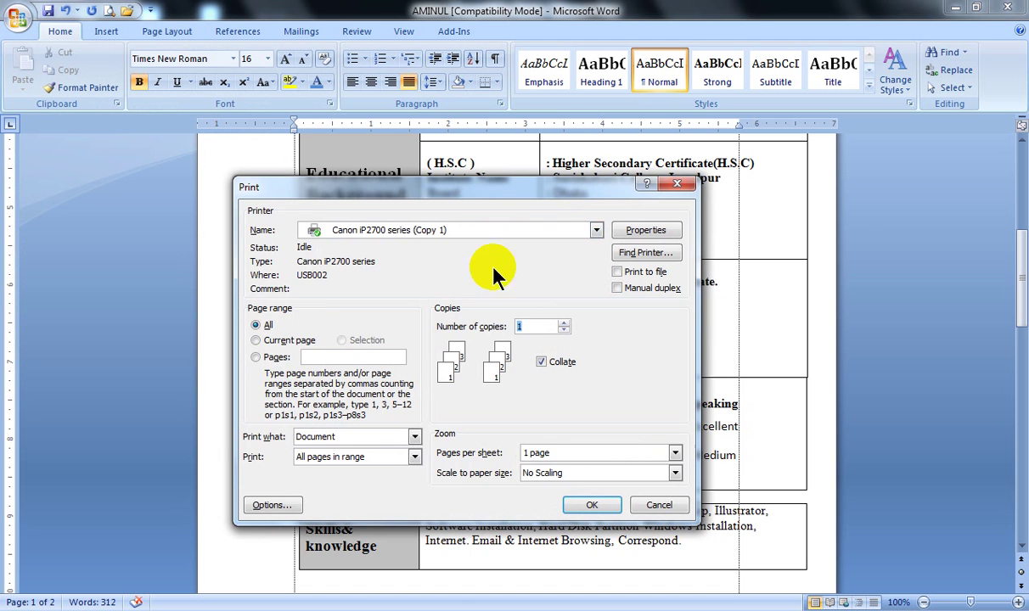
drag(436, 185, 599, 237)
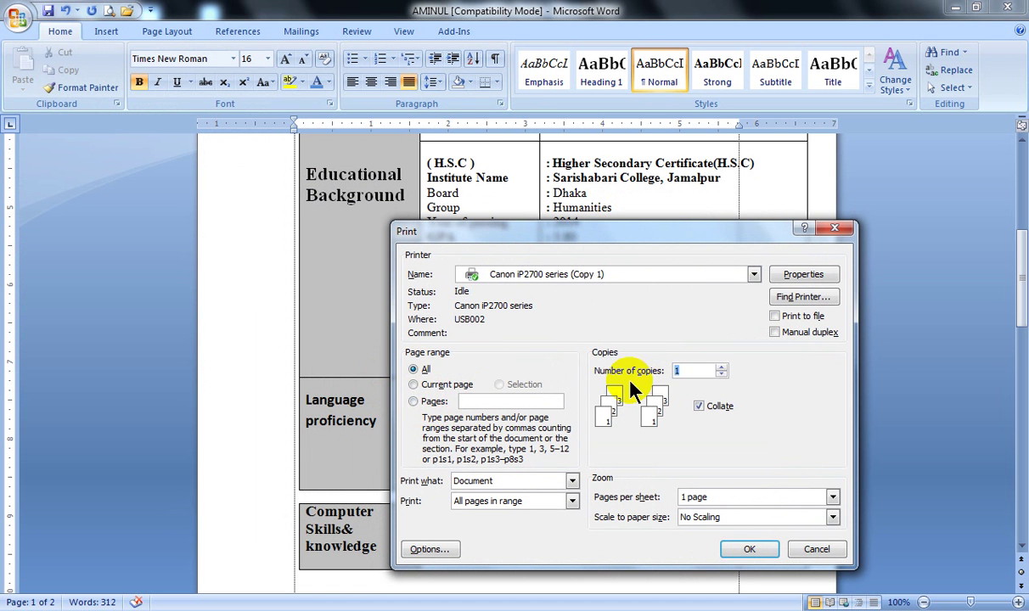
double_click(684, 371)
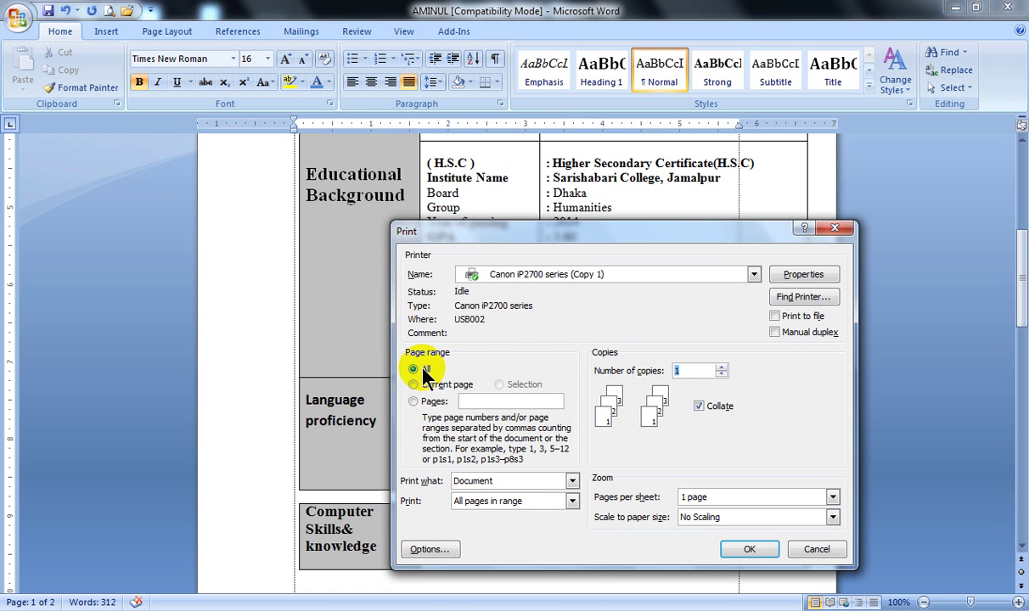
click(811, 550)
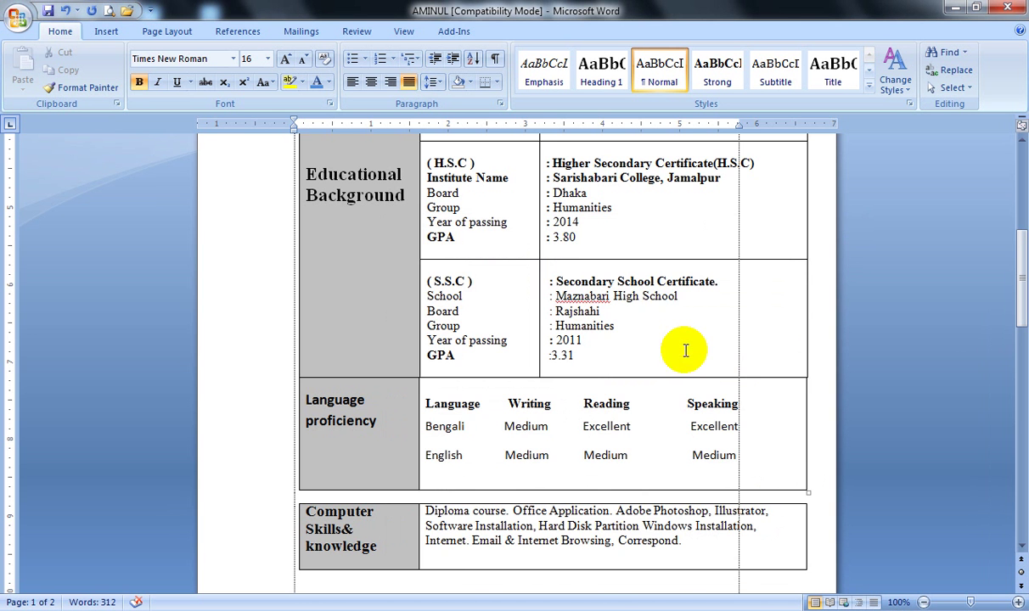
Step: Copy the whole two-page CV and paste it after a page break at the end of the document
click(665, 315)
scroll(608, 321, down, 4)
ctrl+scroll(579, 292, down, 5)
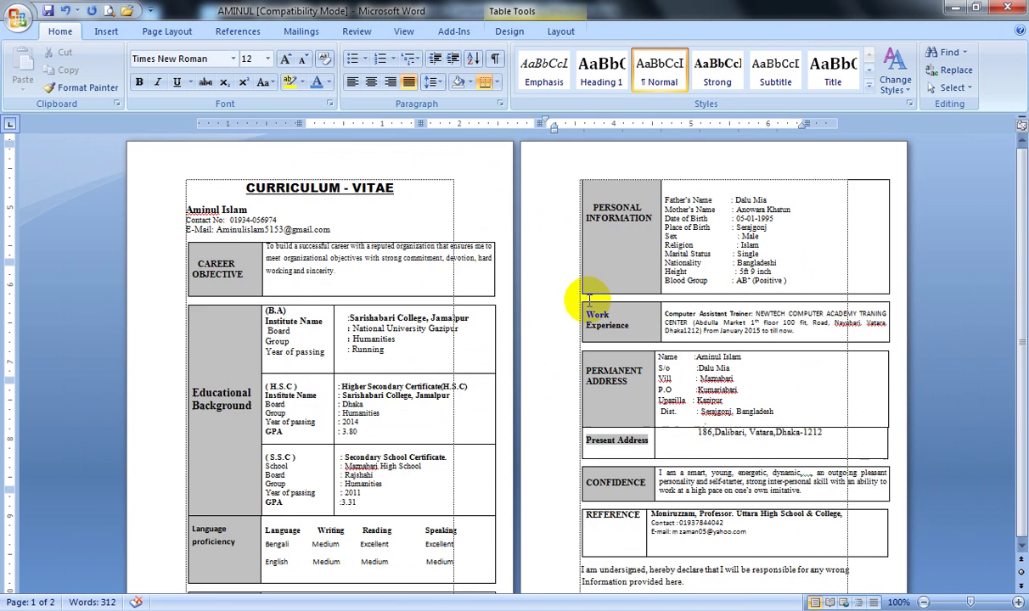
ctrl+scroll(548, 271, down, 1)
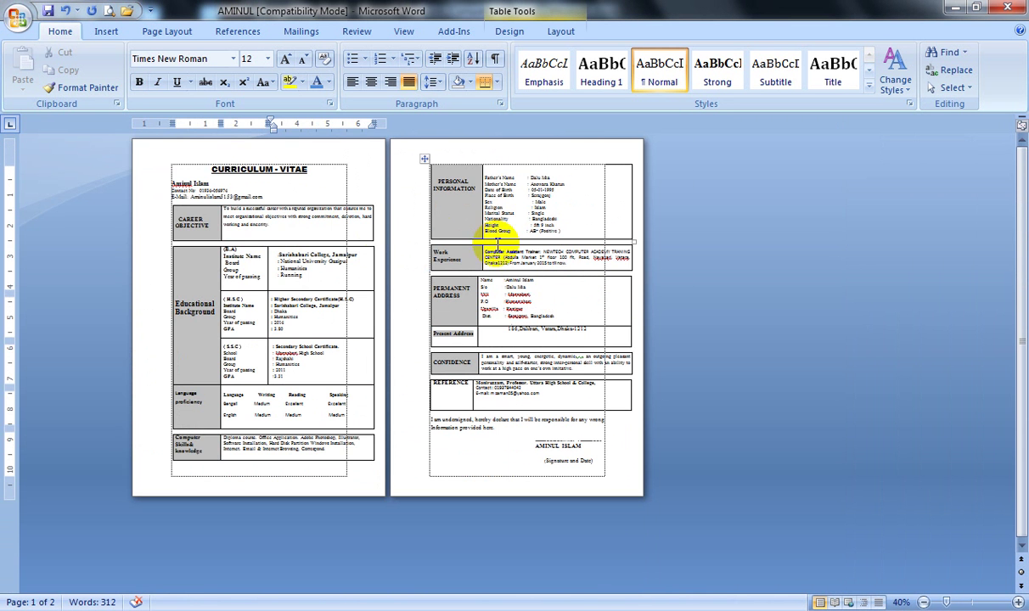
mouse_move(194, 167)
mouse_down()
mouse_move(501, 305)
mouse_move(579, 462)
mouse_move(609, 455)
mouse_up()
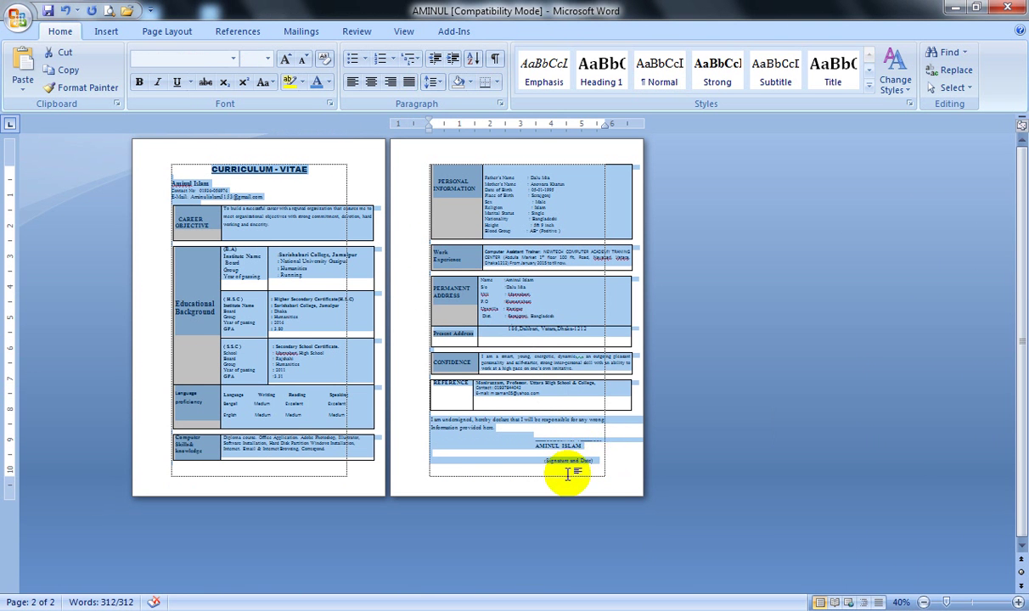
click(569, 469)
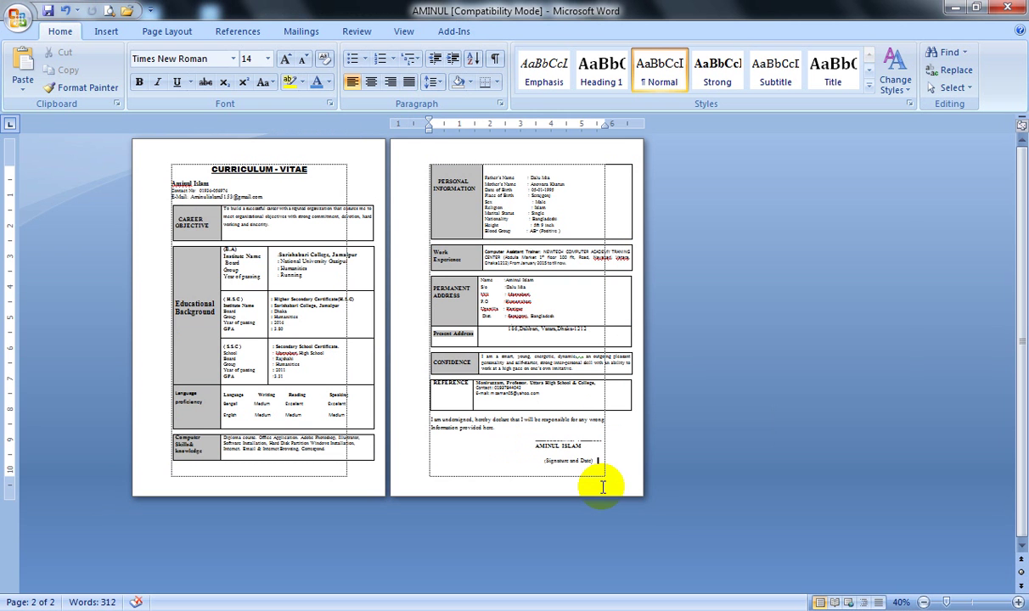
key(ctrl+Return)
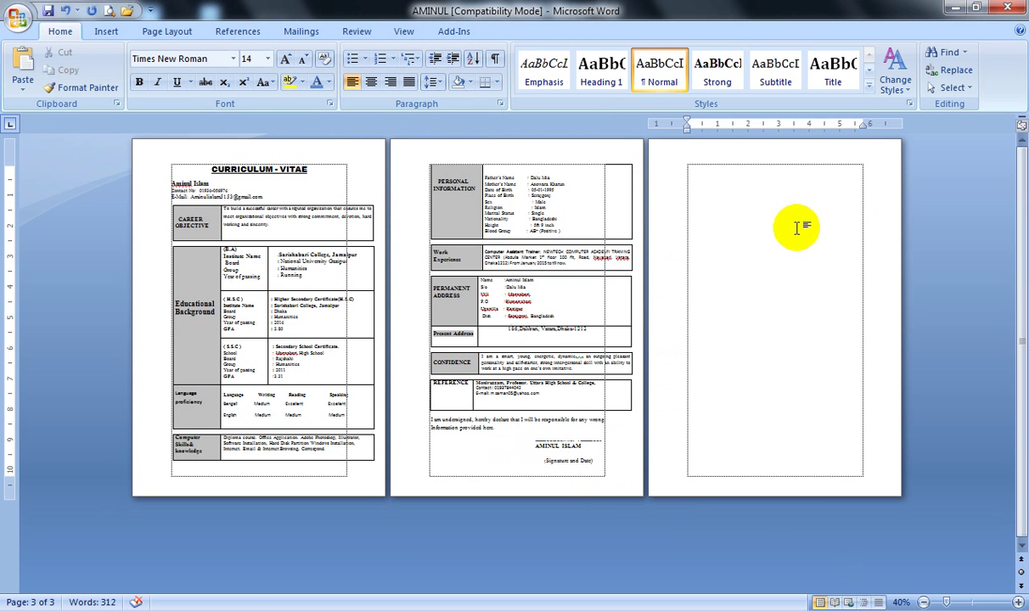
key(ctrl+v)
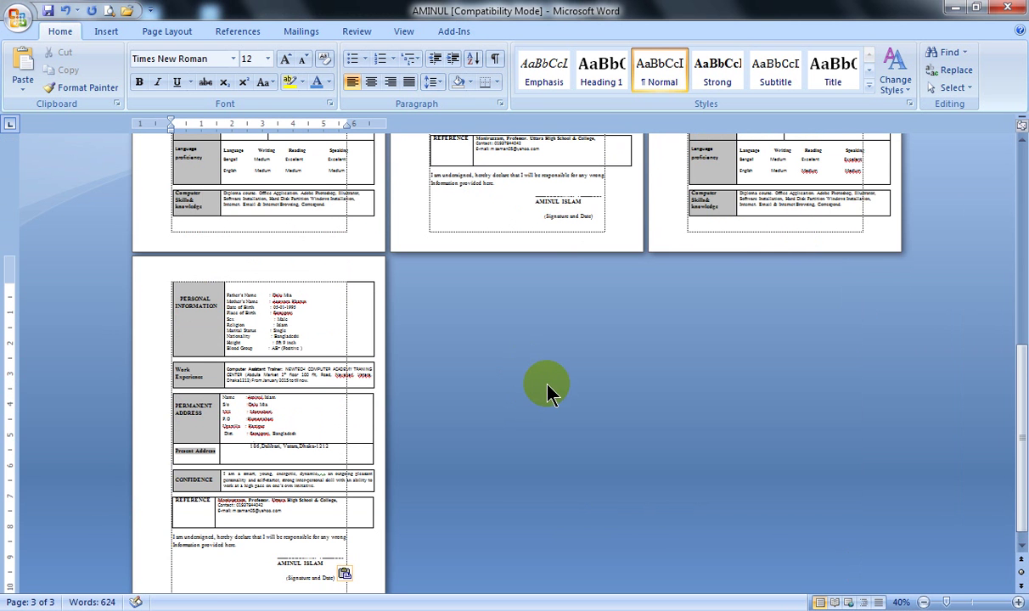
scroll(518, 339, down, 1)
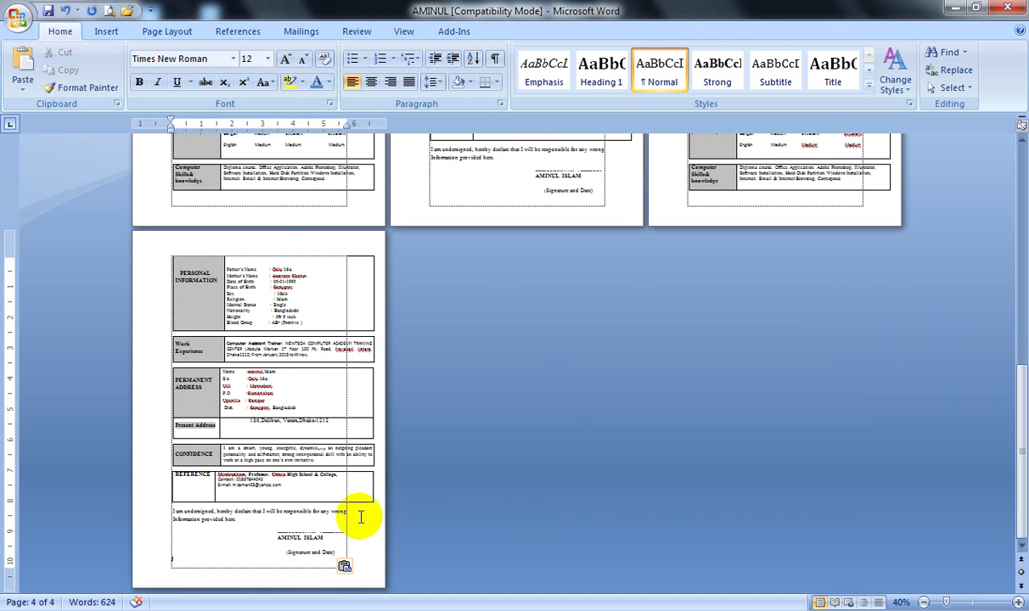
scroll(401, 397, down, 2)
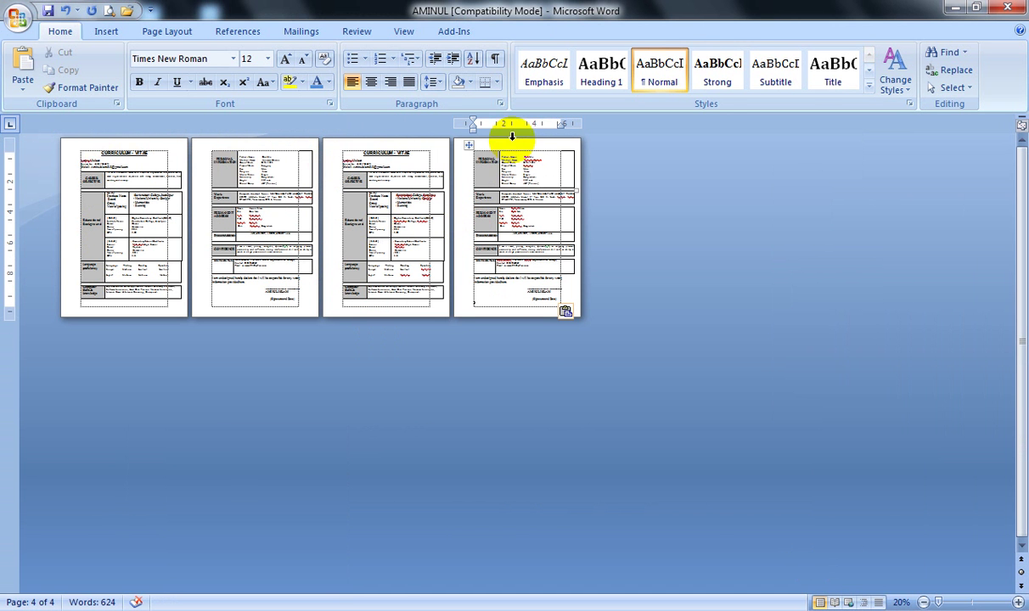
Step: Set the Print dialog to the All page range and 5 copies, and cancel without printing
click(17, 17)
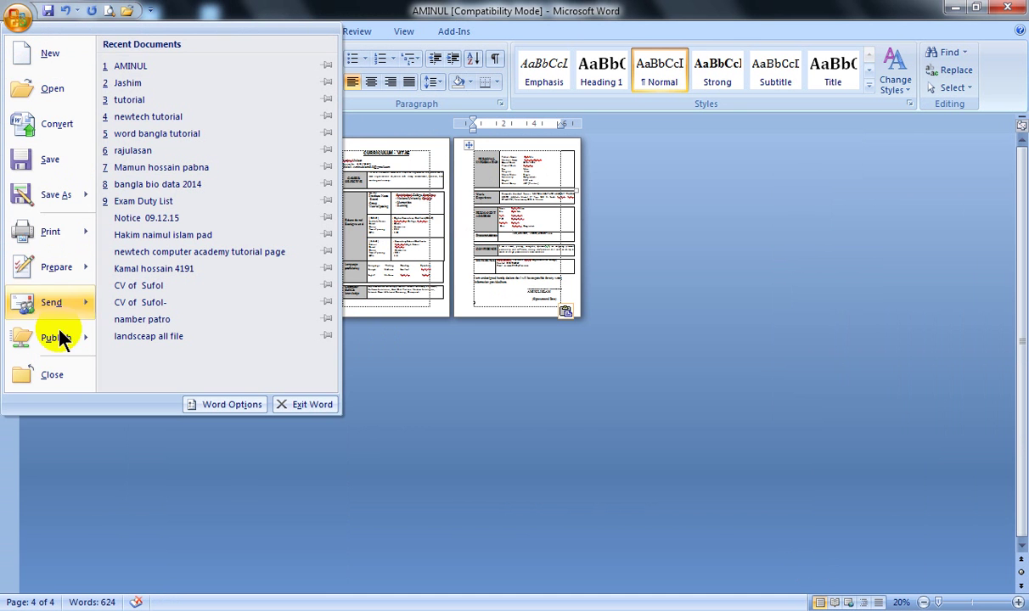
click(31, 236)
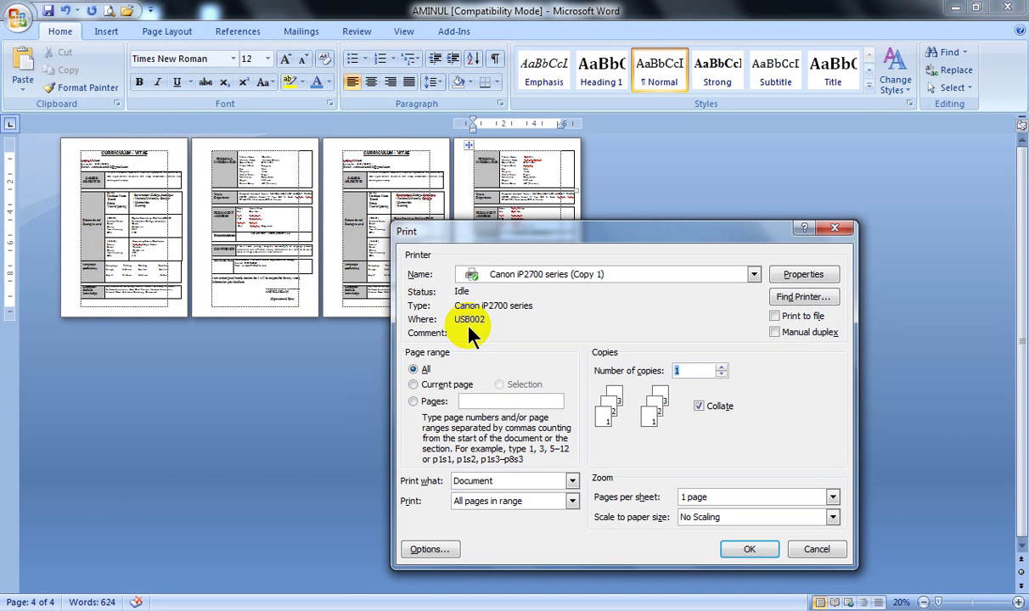
click(424, 371)
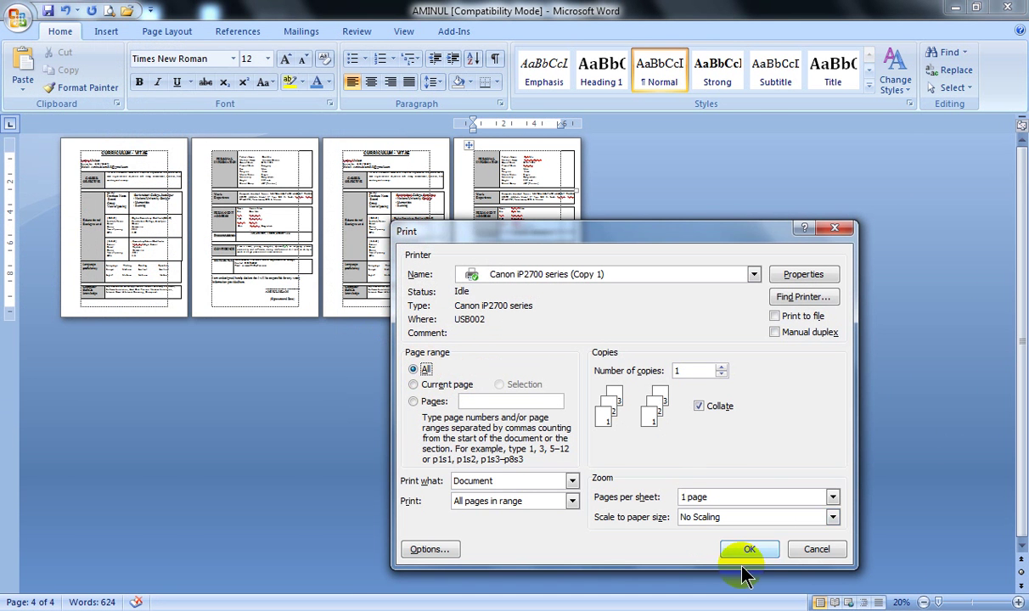
double_click(689, 371)
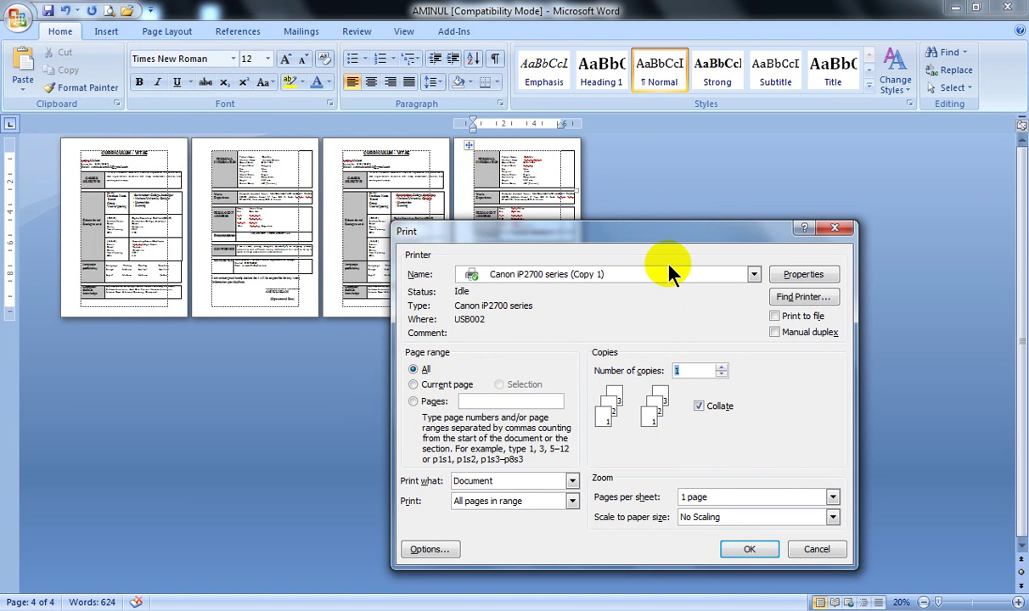
click(680, 371)
drag(557, 240, 560, 242)
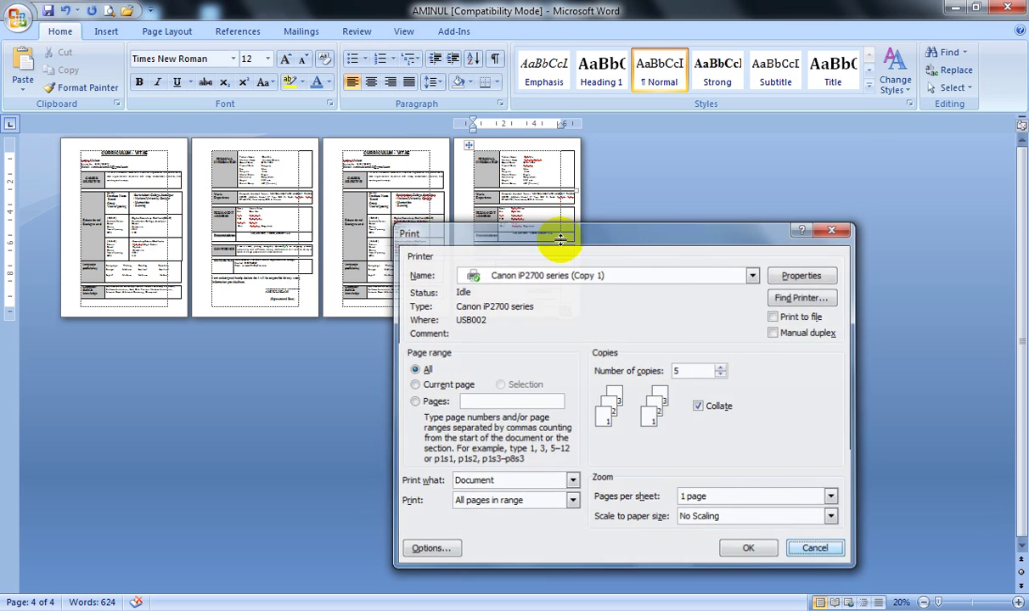
key(Escape)
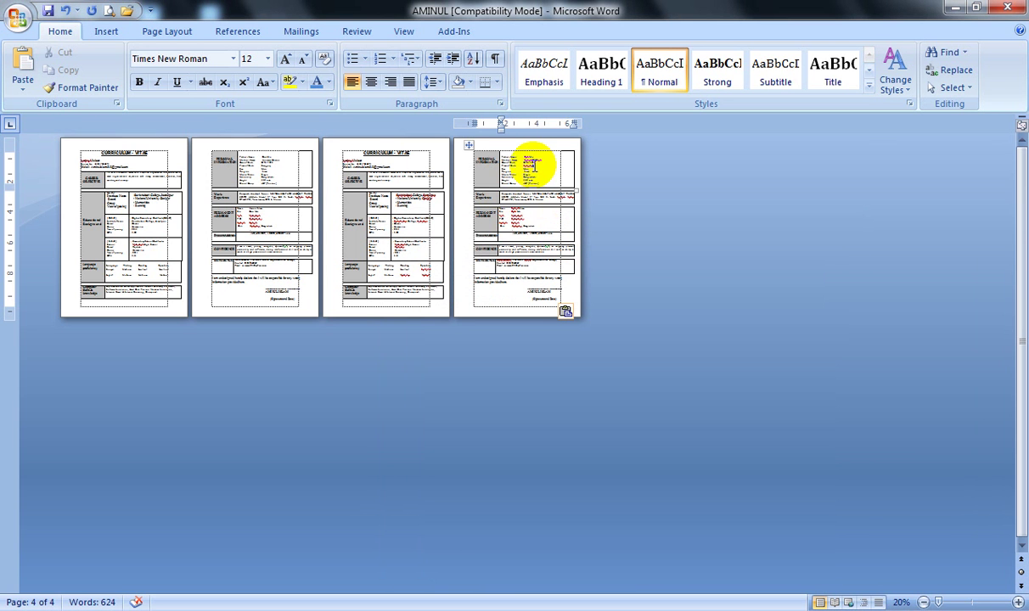
Step: Place the cursor in the career objective text on page 3, making it the current page
click(533, 166)
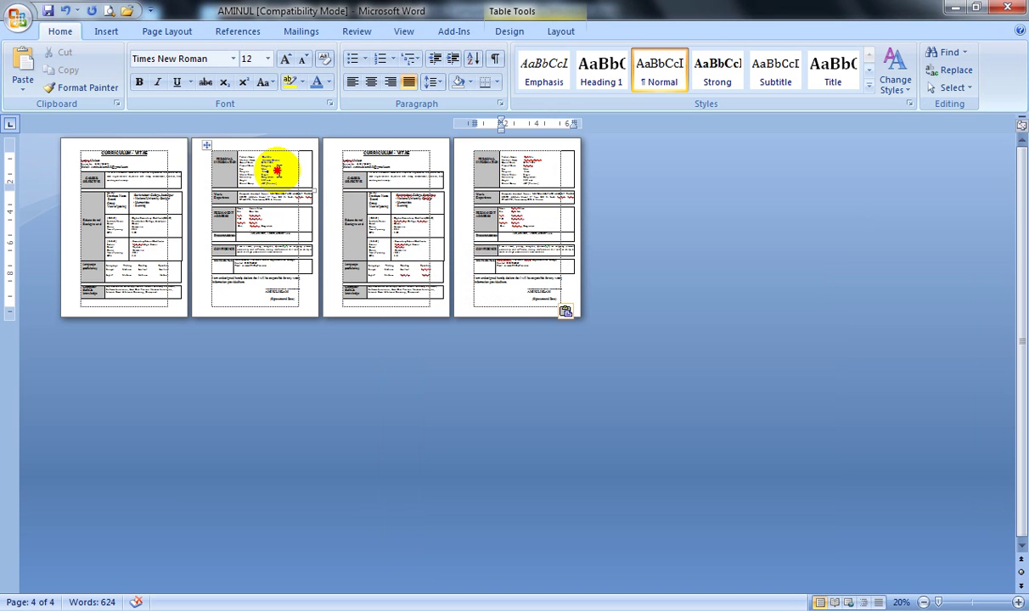
click(274, 170)
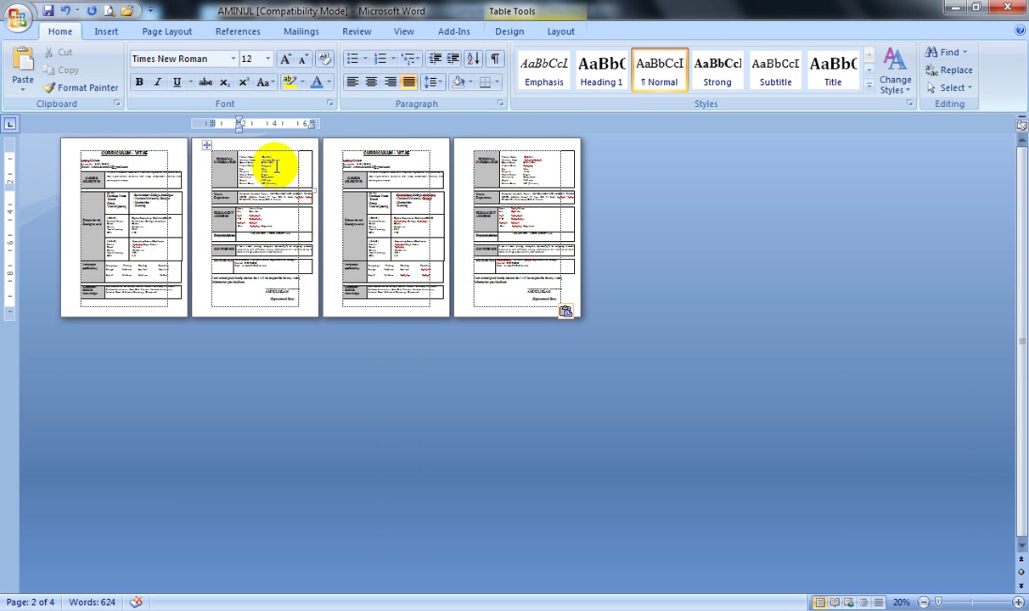
ctrl+scroll(293, 166, up, 1)
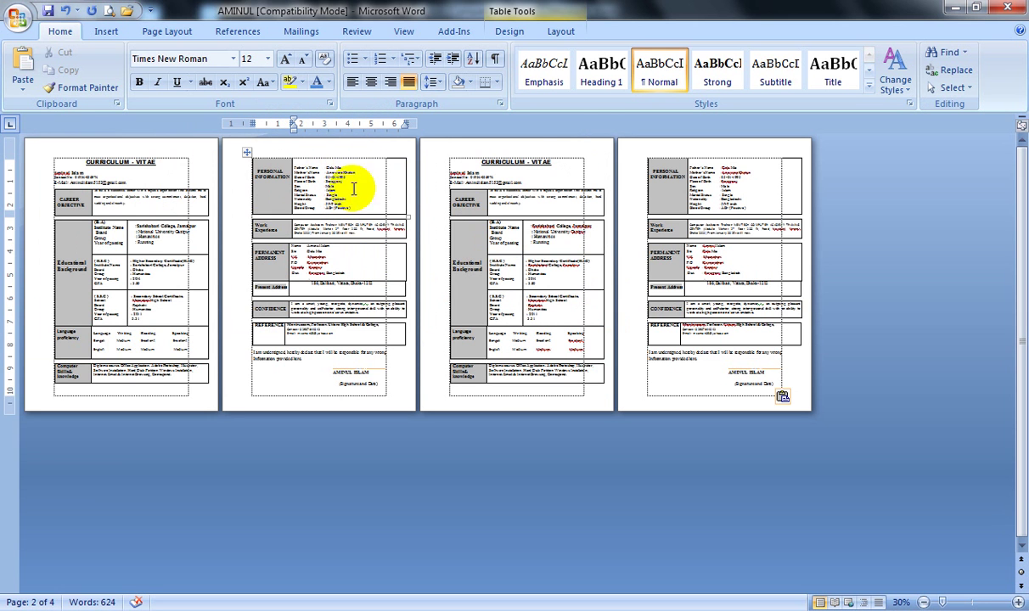
click(541, 167)
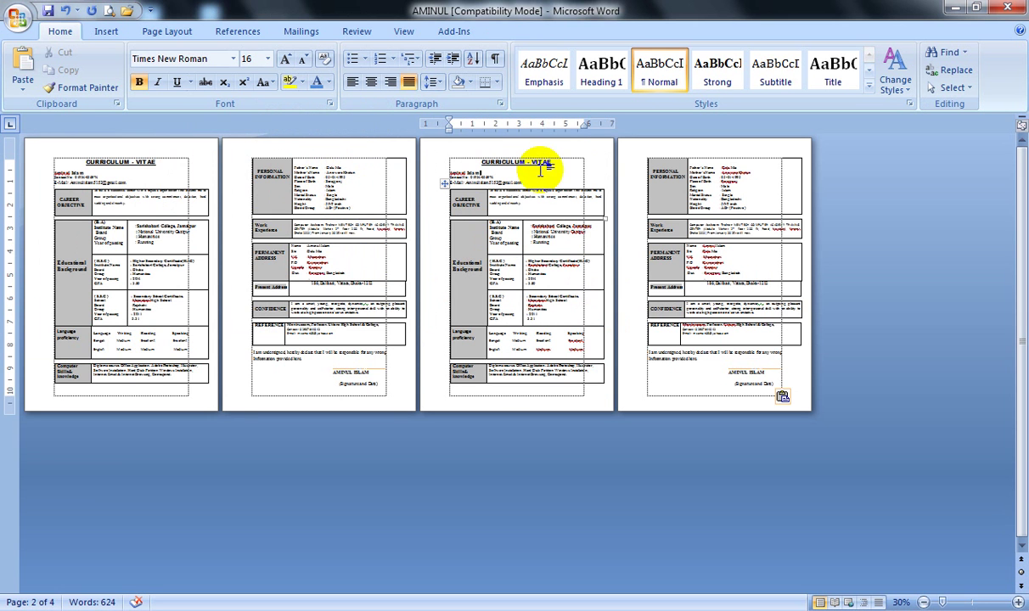
click(564, 209)
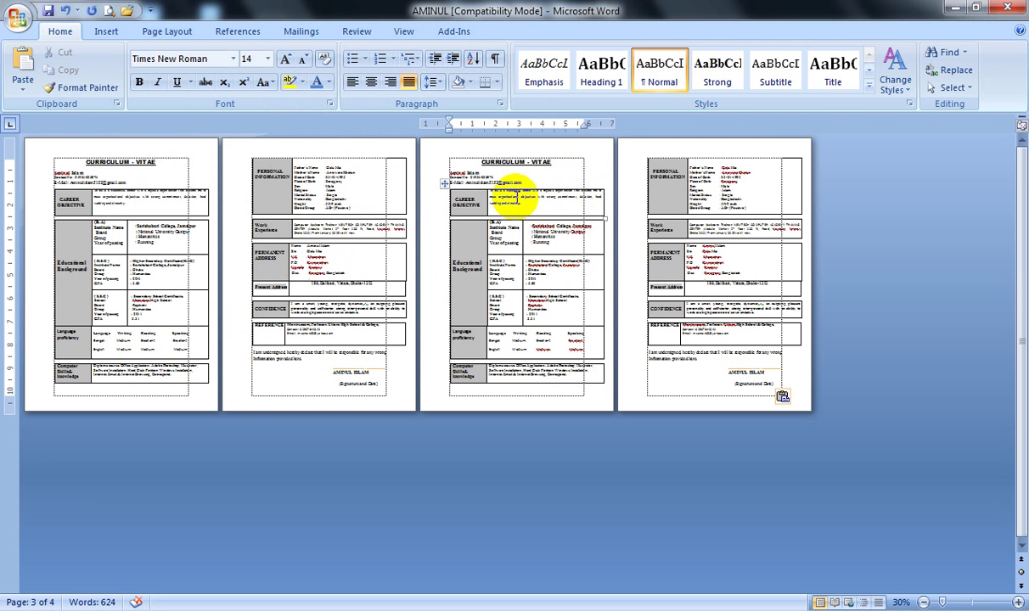
click(554, 202)
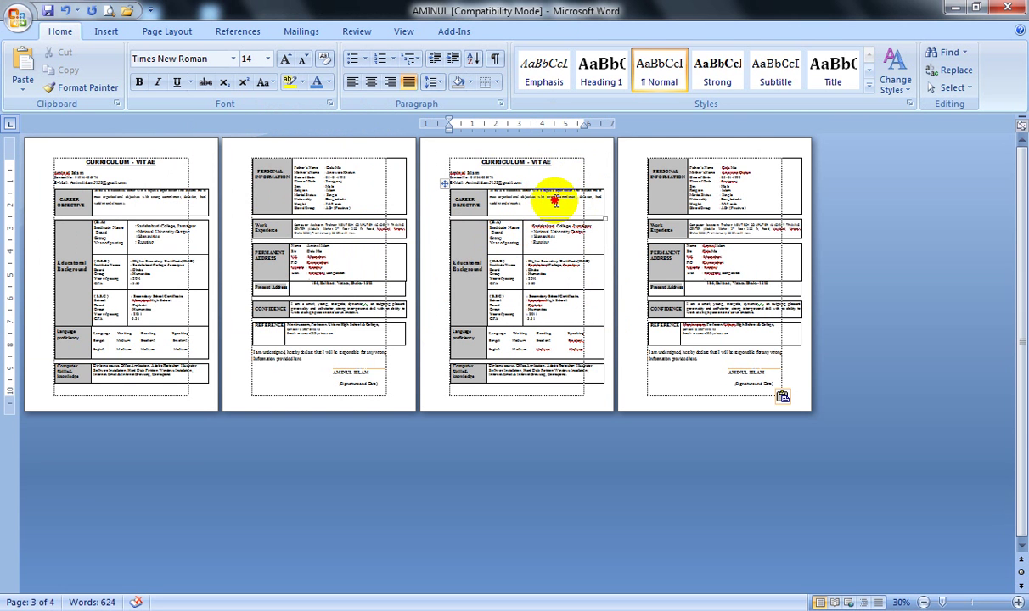
click(538, 200)
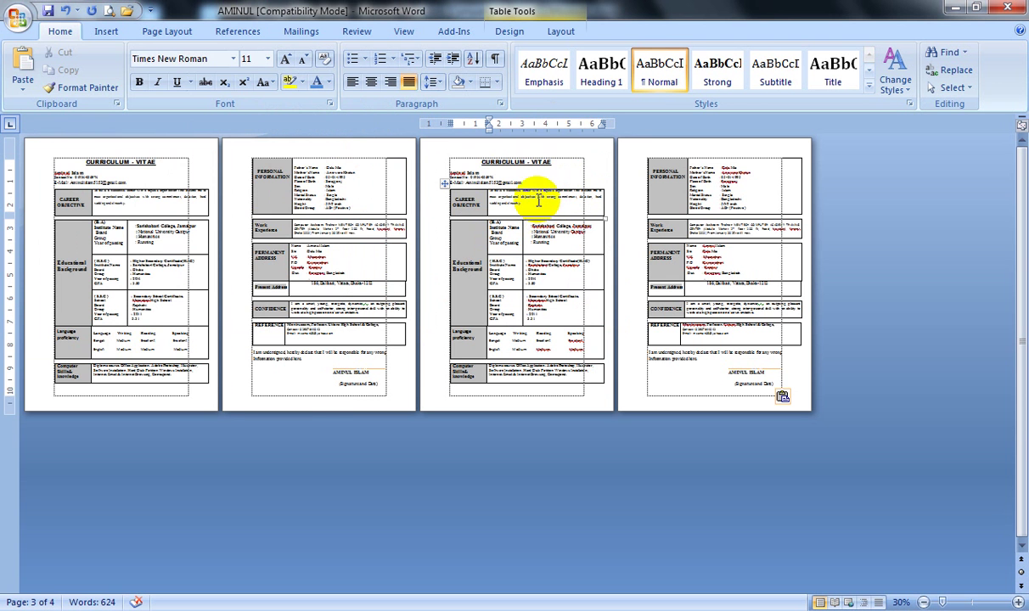
Step: Open the Print dialog, choose the Current page range and set the number of copies to 5
click(17, 15)
click(39, 231)
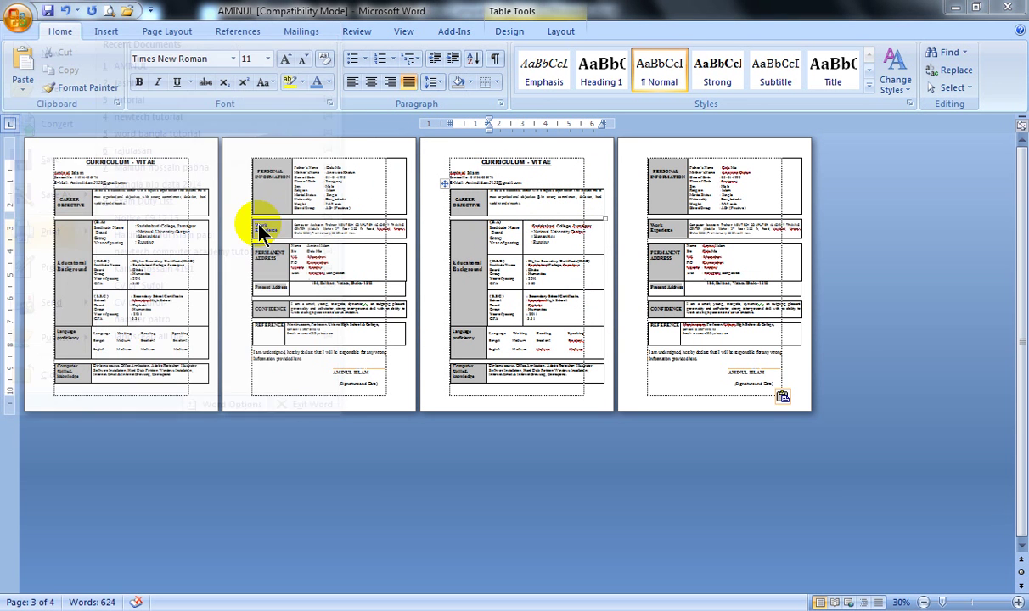
click(414, 385)
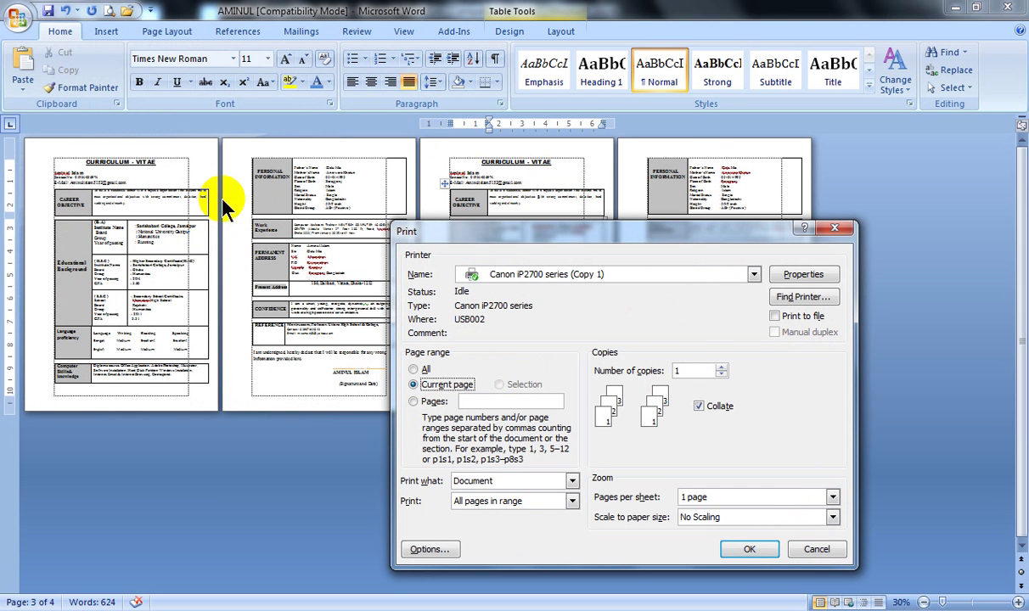
click(686, 371)
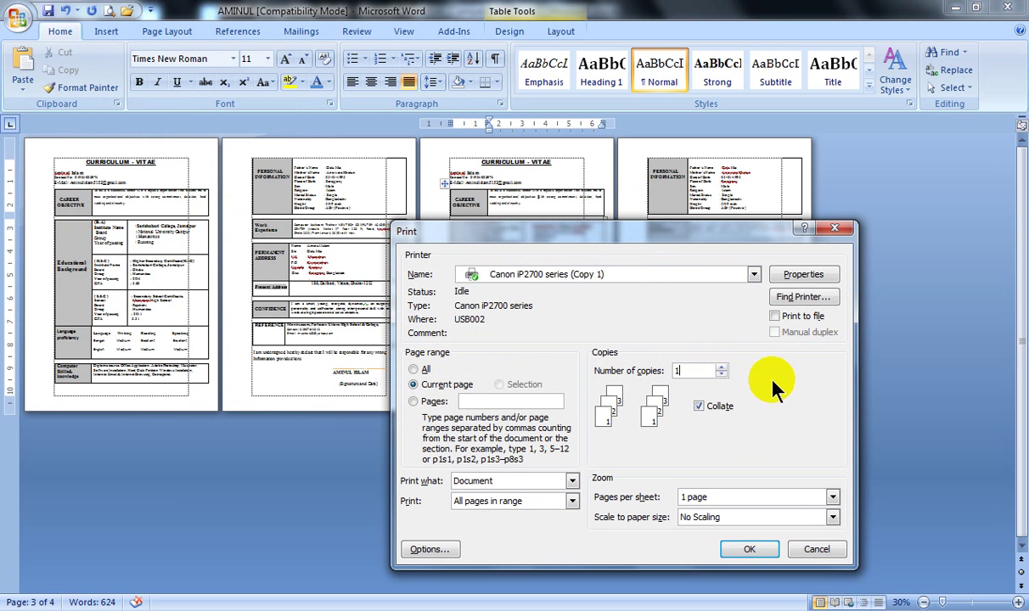
click(721, 367)
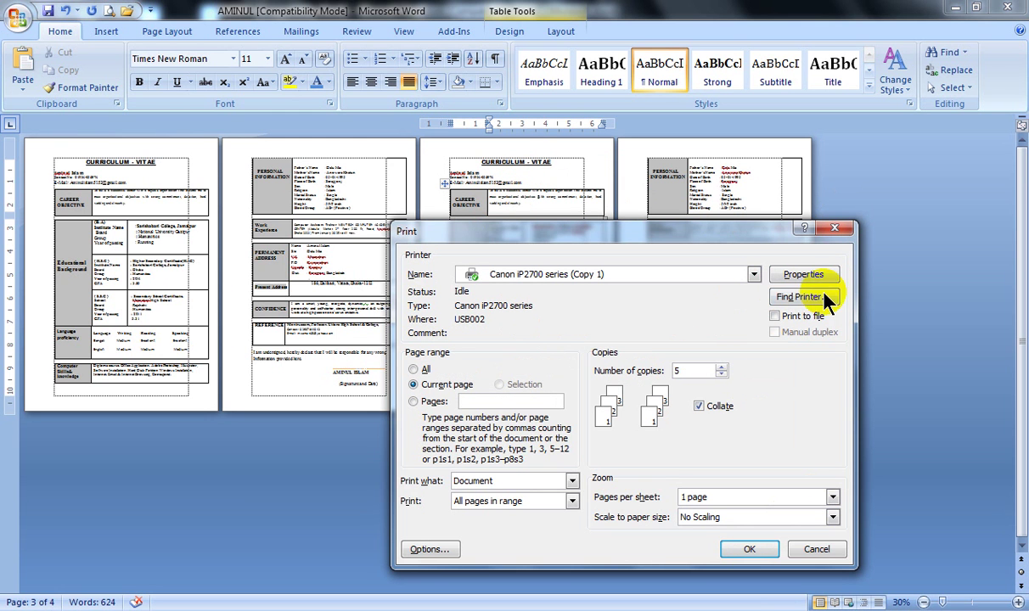
Step: Switch the page range to Pages and enter 2-4, moving the dialog clear of the page thumbnails
click(432, 404)
drag(531, 233, 413, 269)
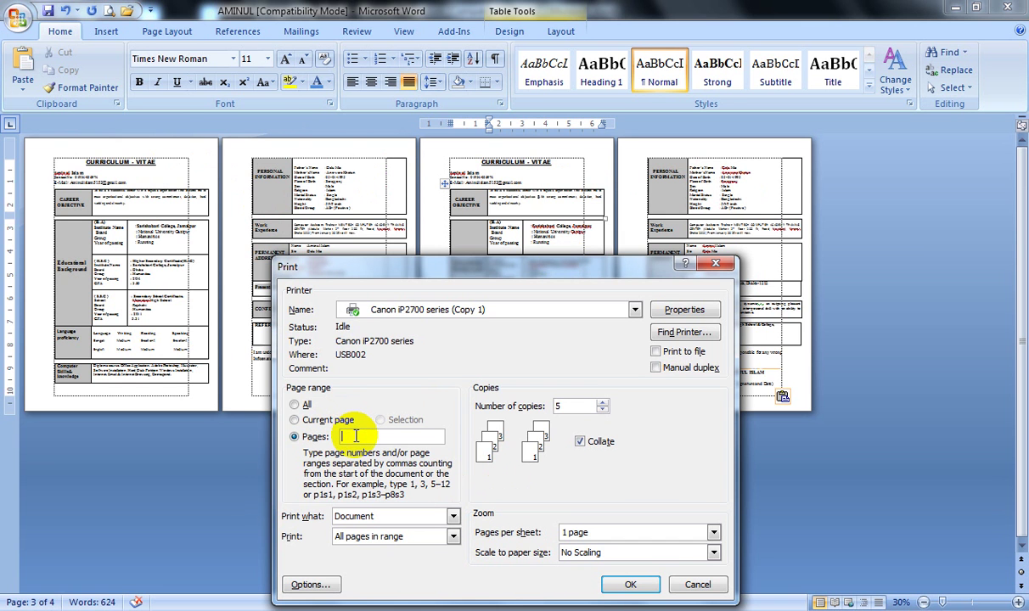
text(2-4)
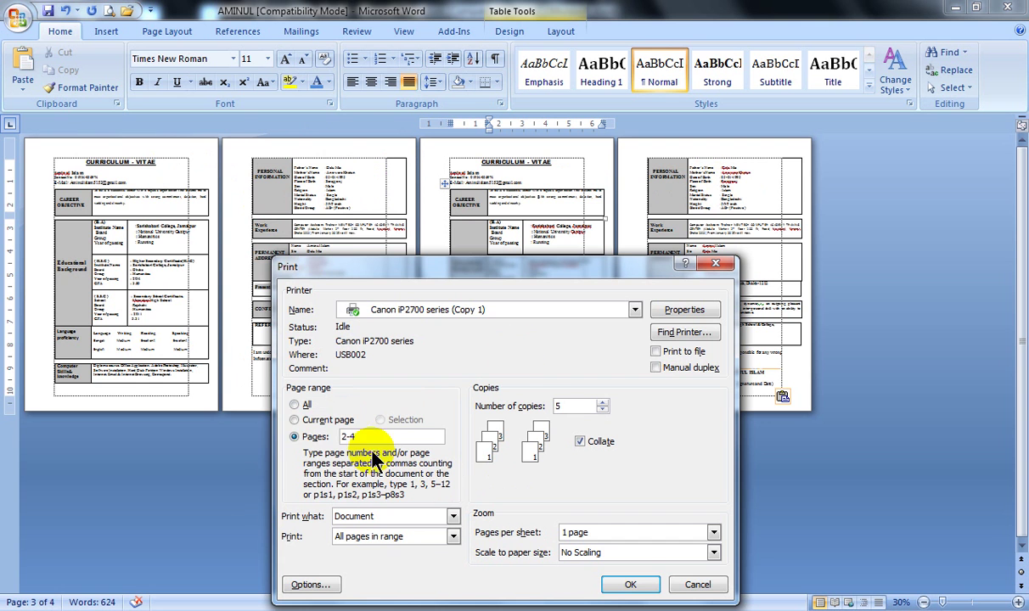
Step: Replace the entered page range with 1-3
click(293, 437)
text(1-)
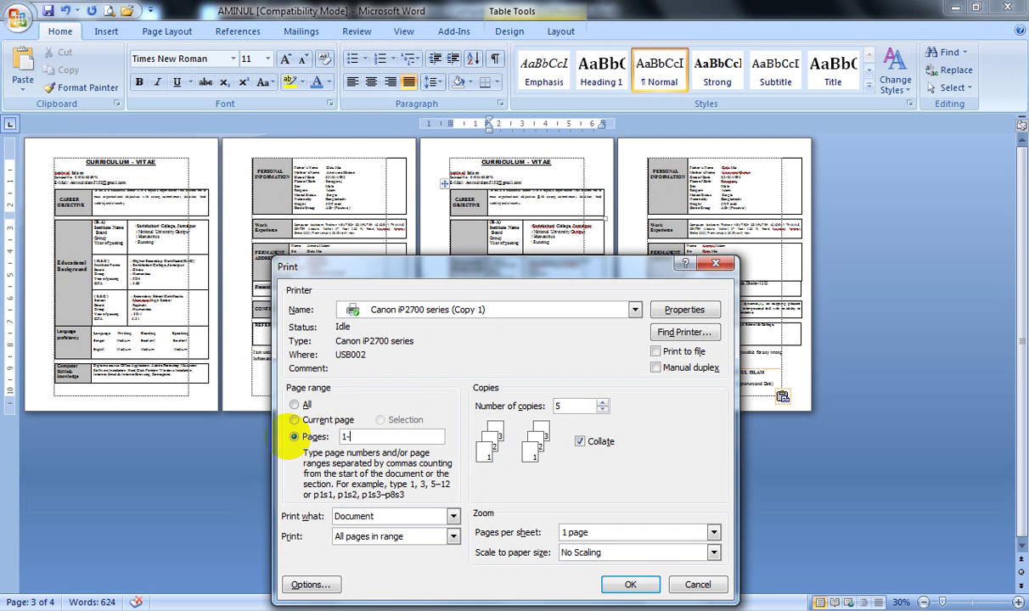
text(3)
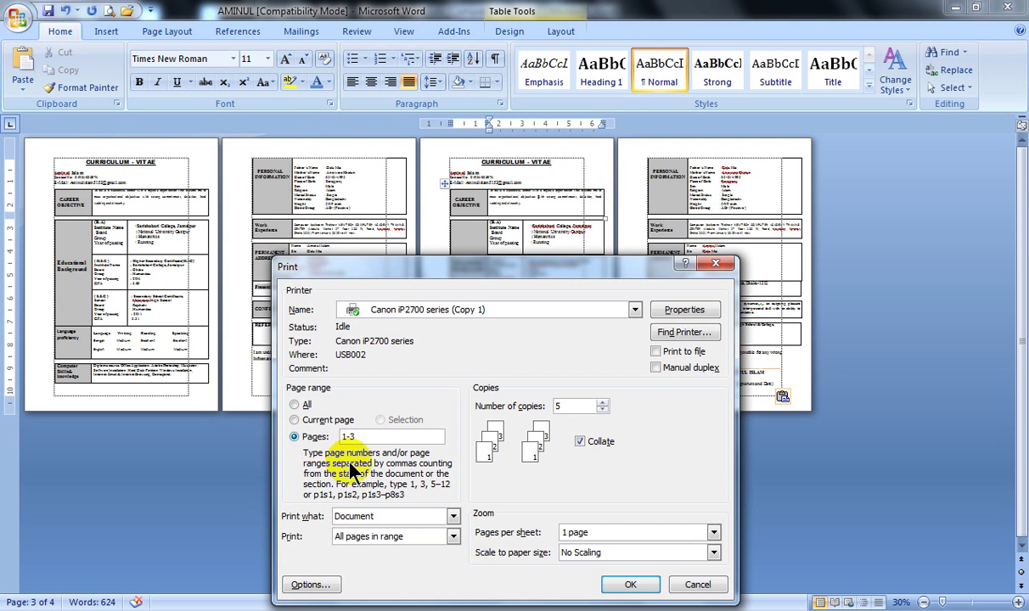
Step: Set the Pages range to the individual pages 2,3, separated by a comma
click(291, 438)
text(,)
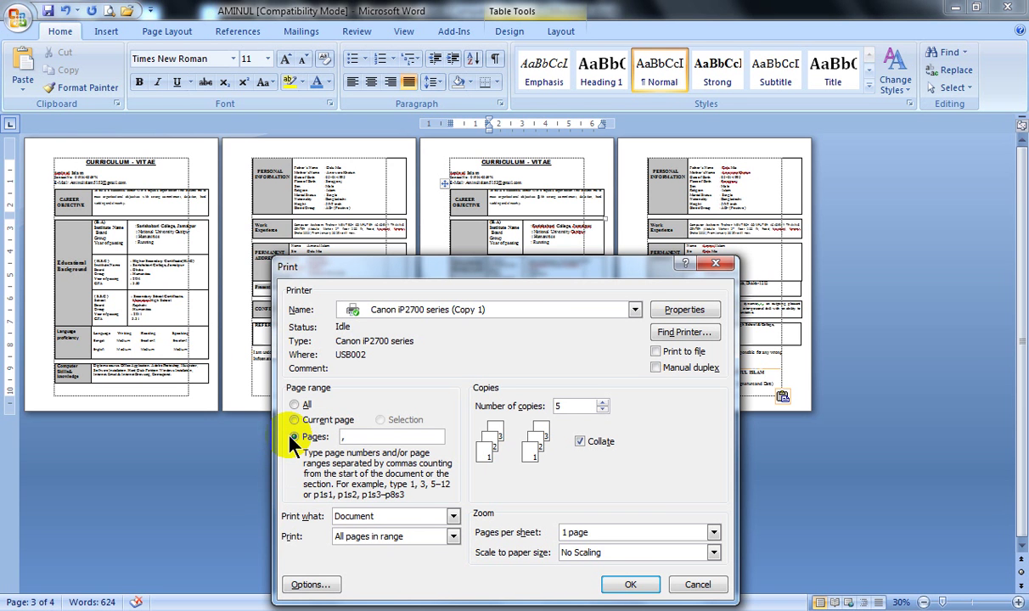
text( 2)
key(alt+a)
text(1)
text(,)
text(3)
key(BackSpace)
text(4)
key(BackSpace)
key(BackSpace)
key(BackSpace)
text(2,3)
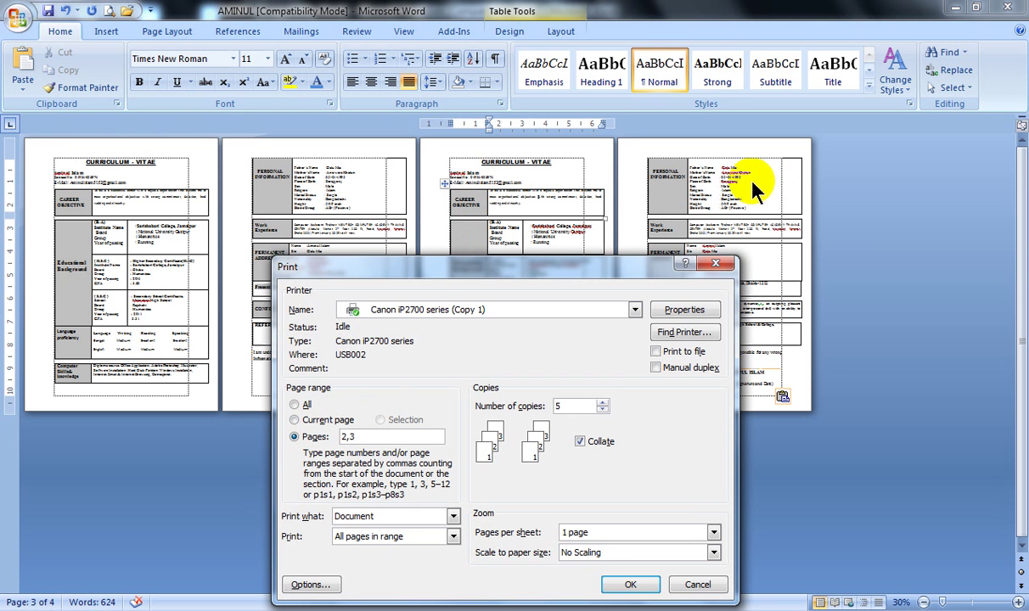
Step: Set the number of copies in the Print dialog to 1
double_click(594, 408)
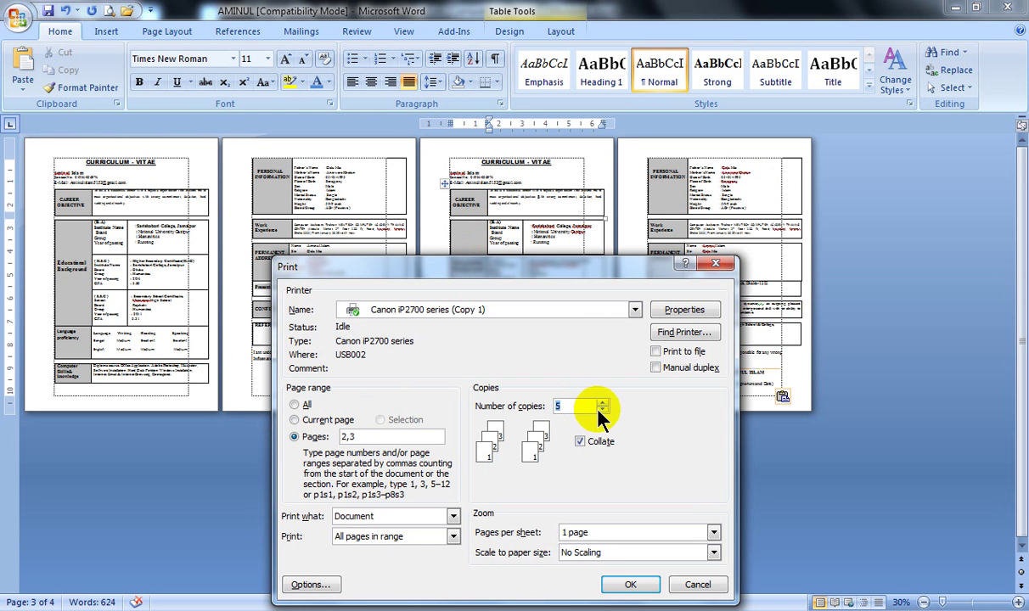
click(601, 412)
click(601, 412)
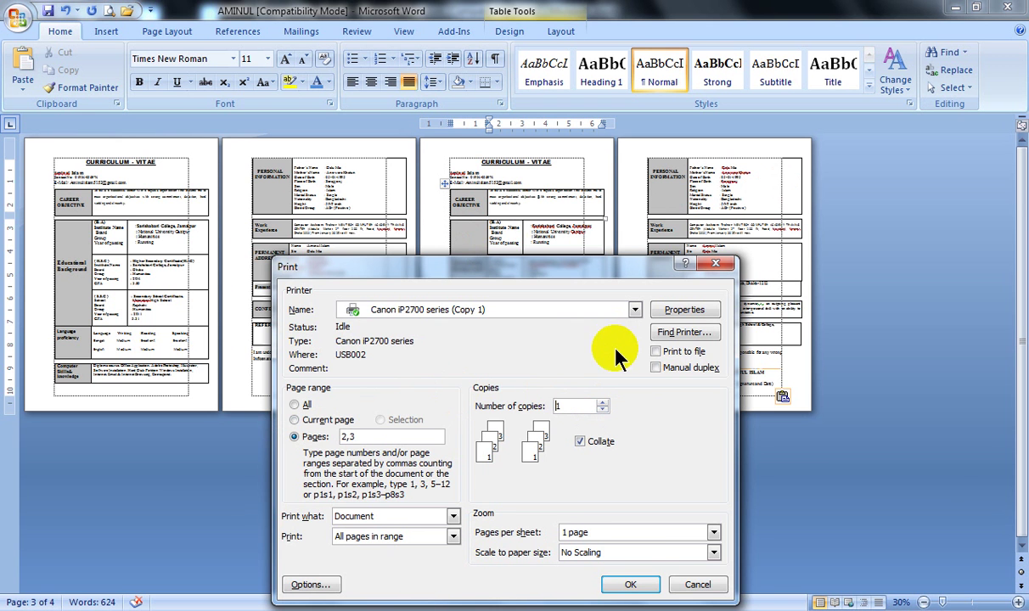
Step: Open the Canon iP2700 printer properties and try the Photo Printing and Business Document presets before reselecting Standard
drag(579, 263, 535, 252)
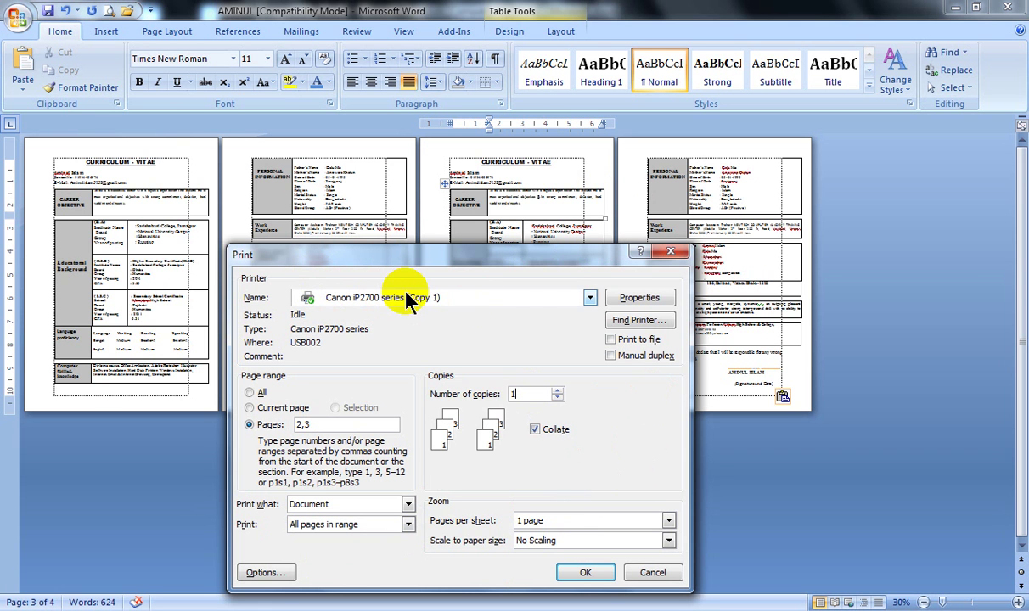
click(654, 302)
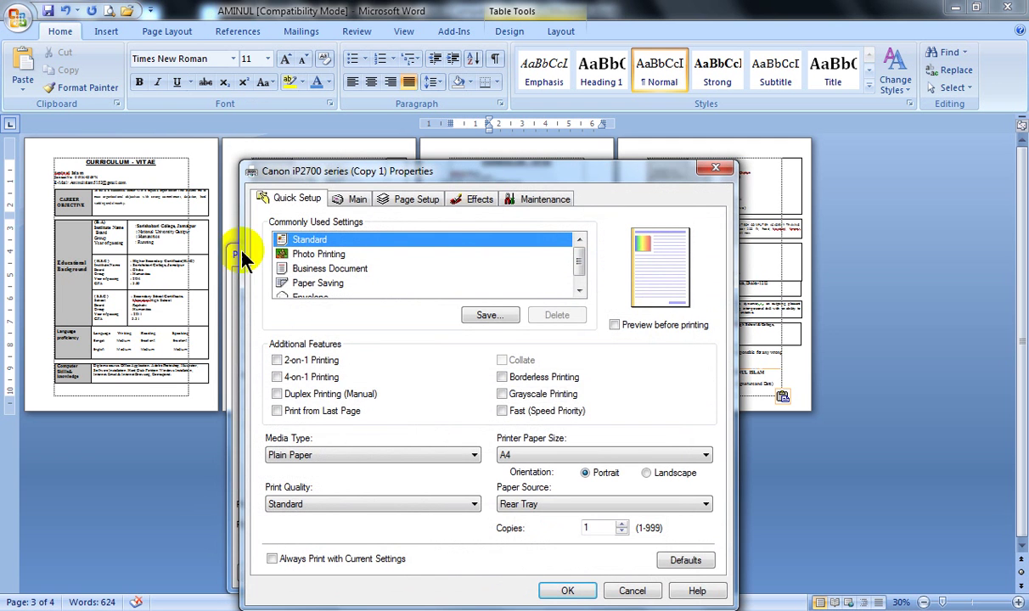
drag(524, 171, 662, 208)
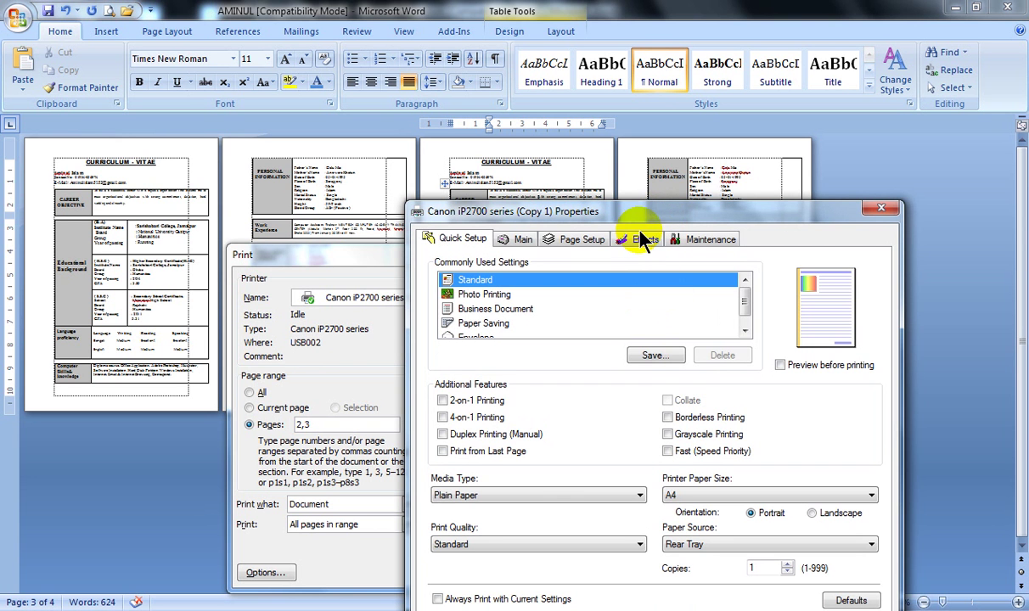
drag(611, 217, 547, 385)
drag(654, 389, 659, 193)
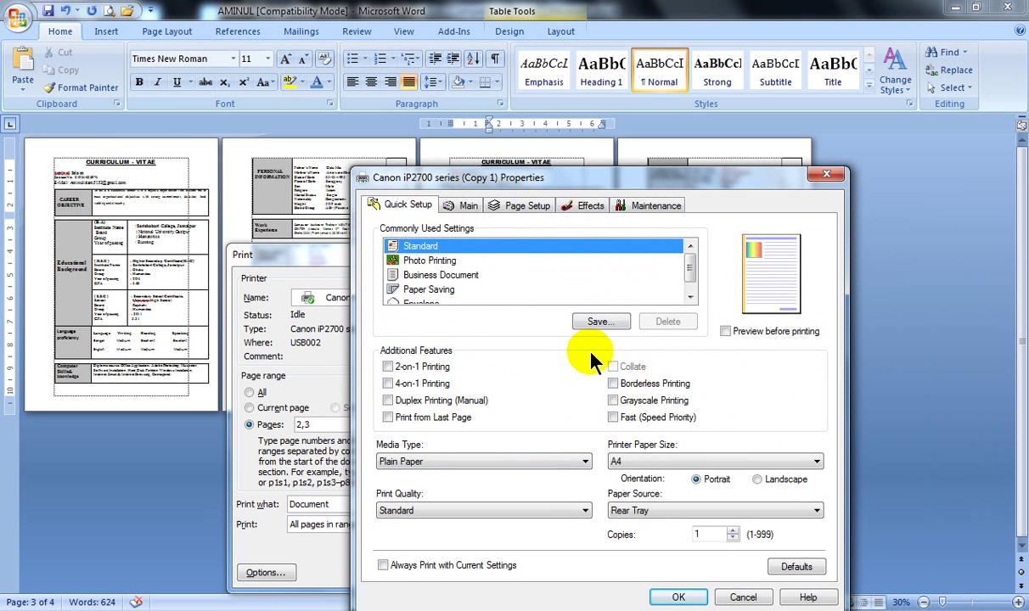
click(420, 261)
click(446, 275)
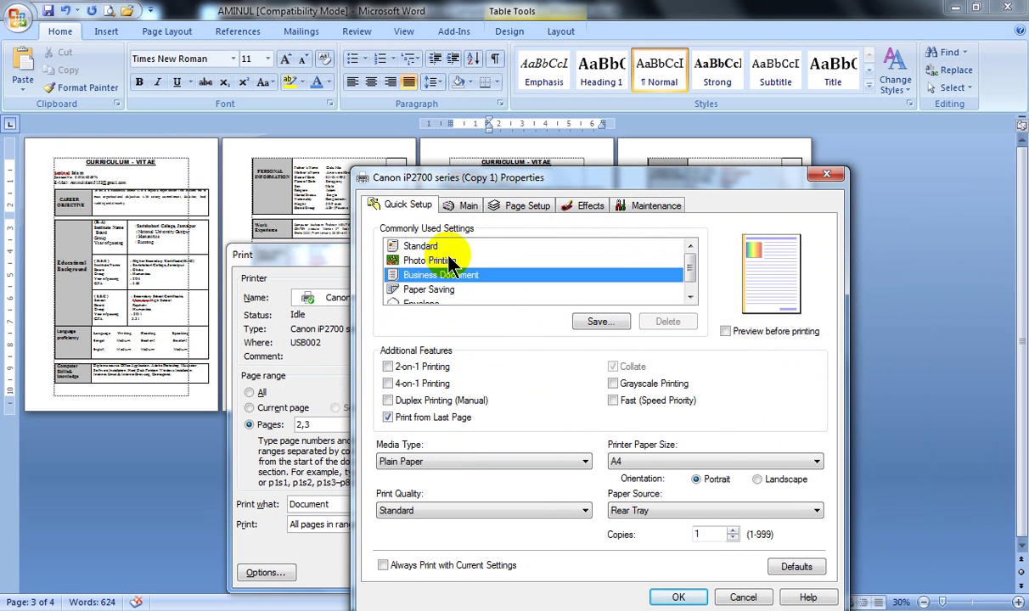
click(421, 246)
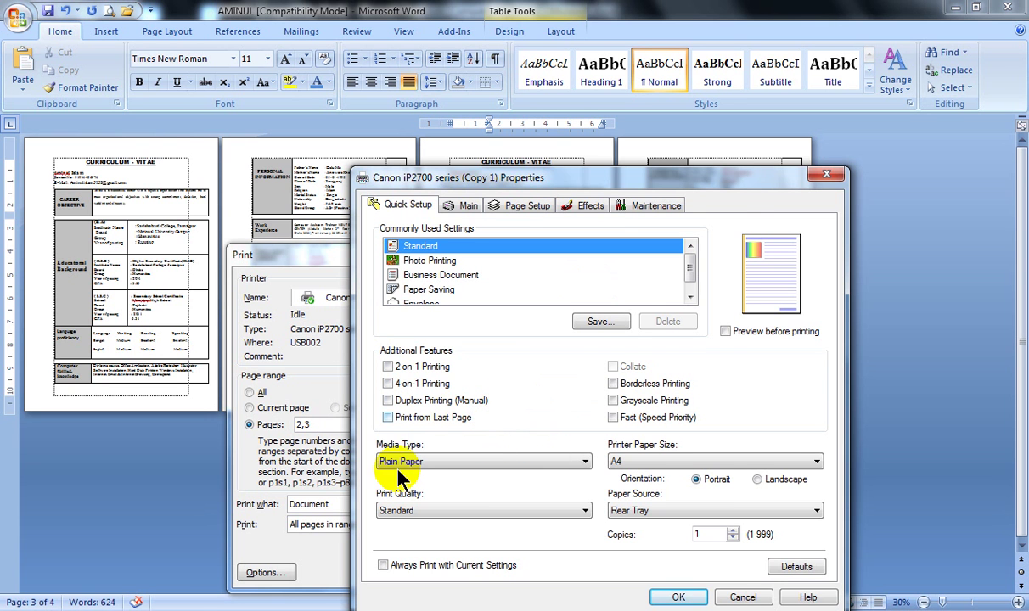
Step: Turn on Print from Last Page and Grayscale Printing, and try Fast (Speed Priority) before turning it off again
click(390, 419)
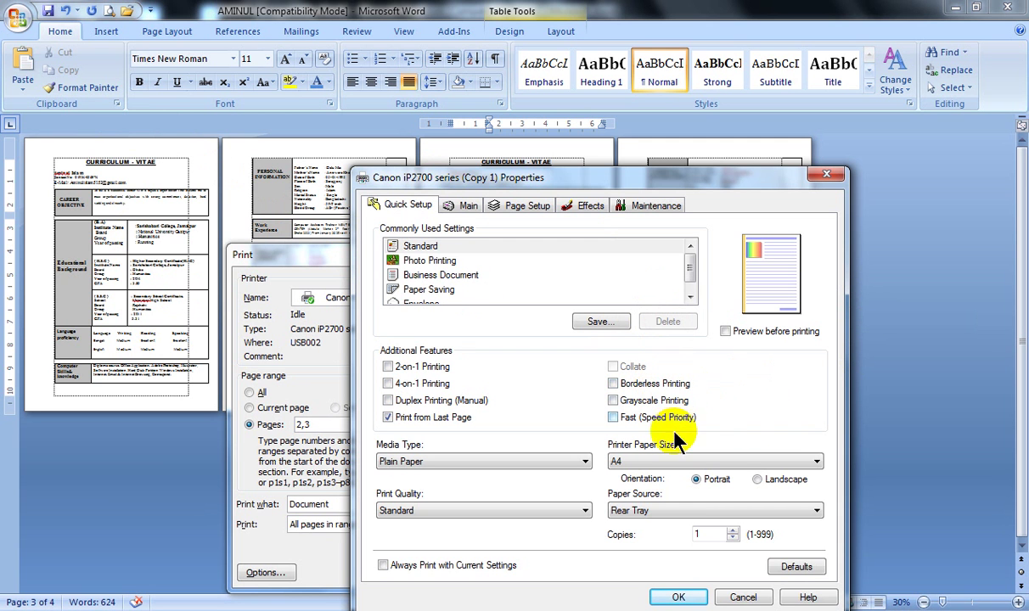
click(613, 400)
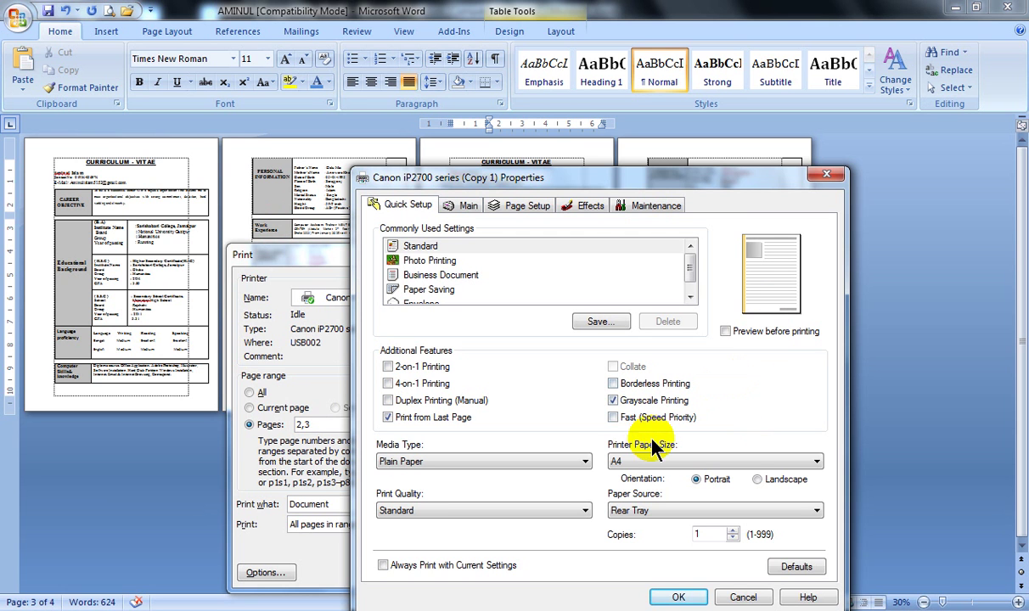
click(612, 417)
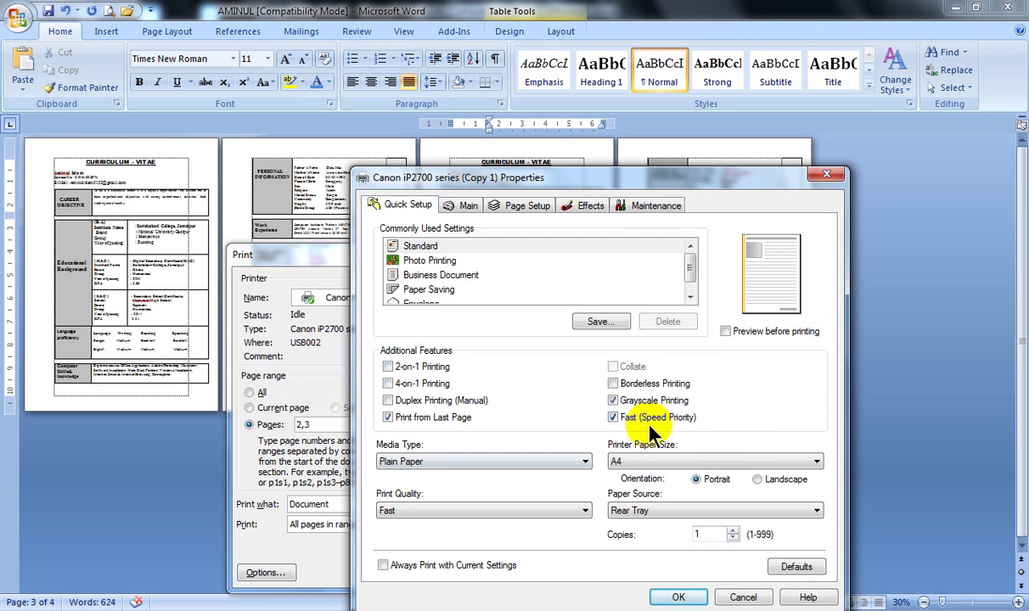
click(614, 417)
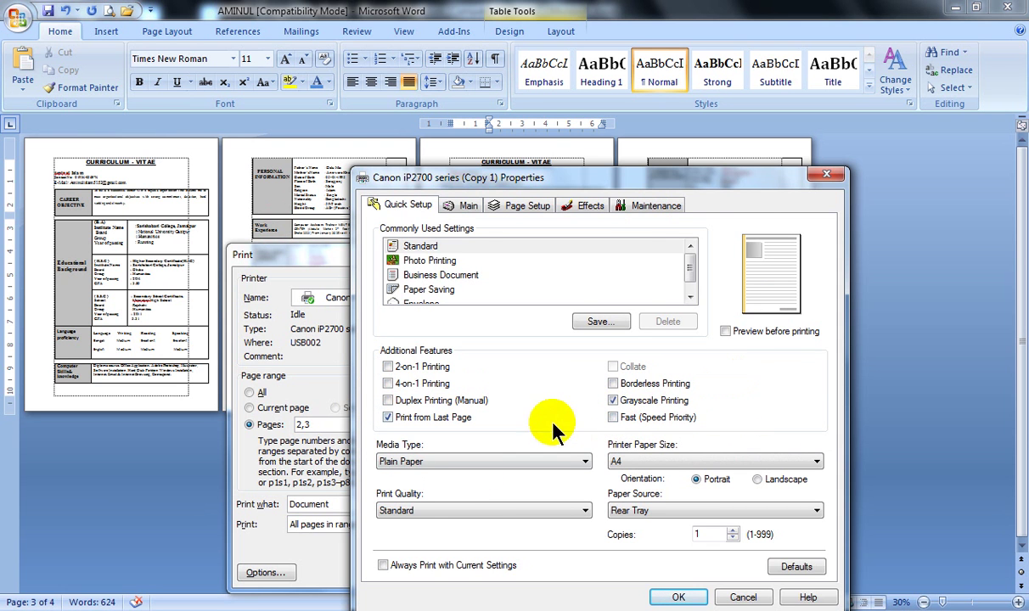
Step: Set the printer's print quality to High
click(418, 511)
click(384, 526)
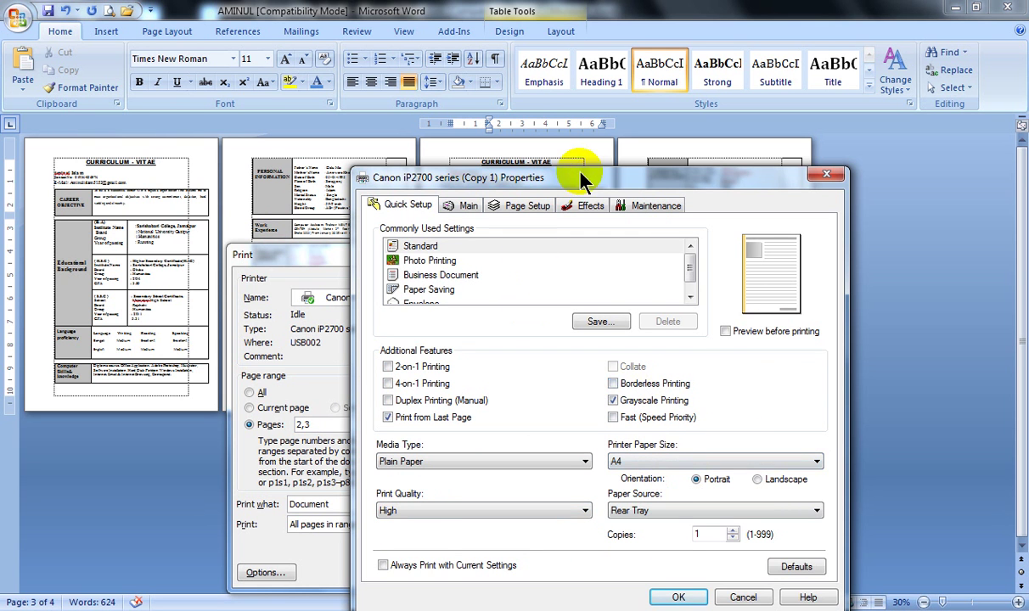
drag(610, 174, 641, 146)
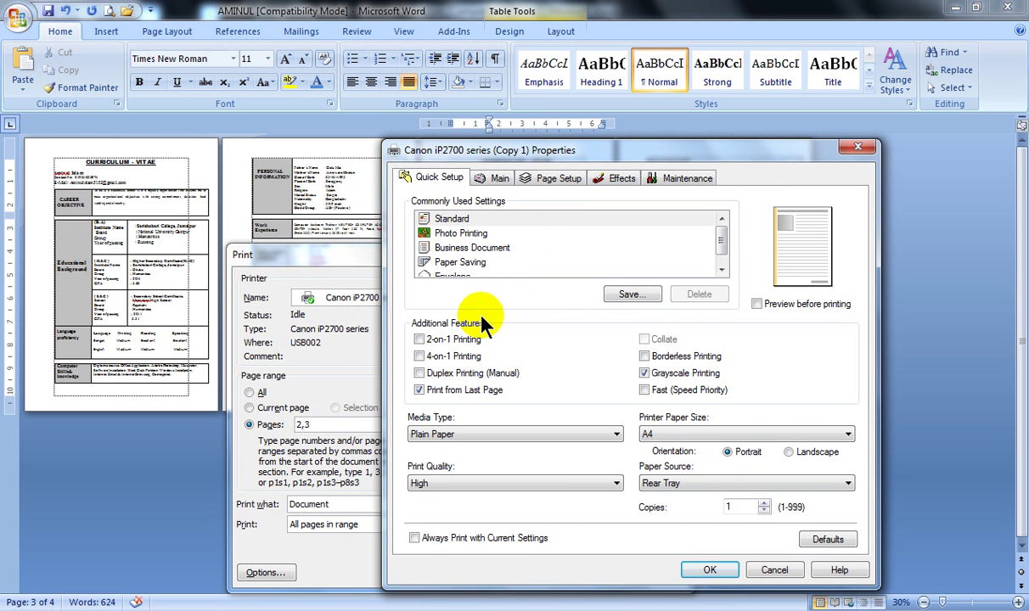
Step: Review the printer's Main, Page Setup and Effects settings, and close the properties without applying them
mouse_move(465, 147)
mouse_down()
mouse_move(435, 219)
mouse_move(368, 211)
mouse_move(239, 260)
mouse_move(604, 261)
mouse_move(405, 263)
mouse_up()
click(100, 293)
click(283, 403)
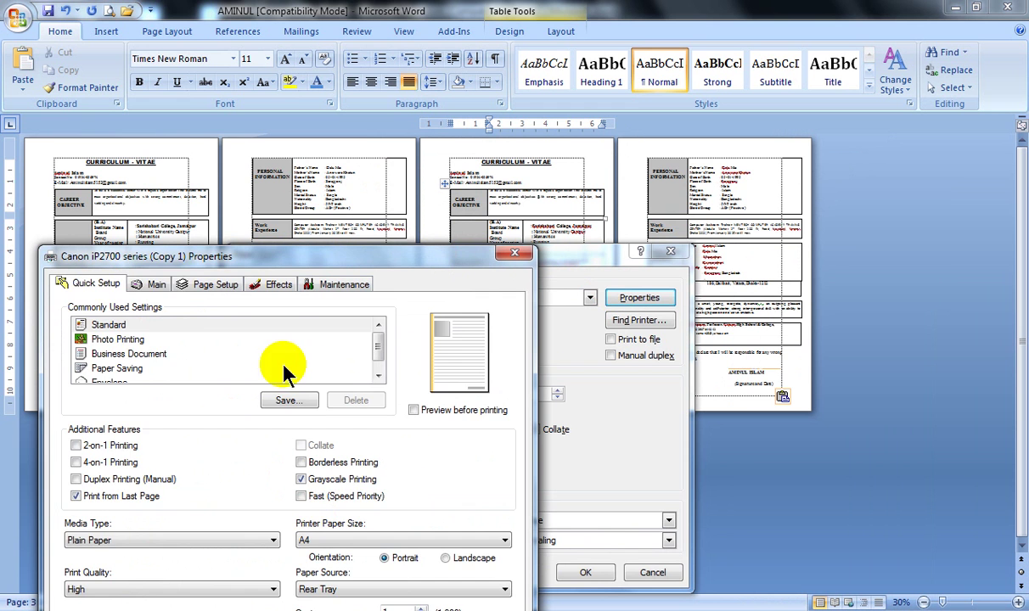
click(150, 285)
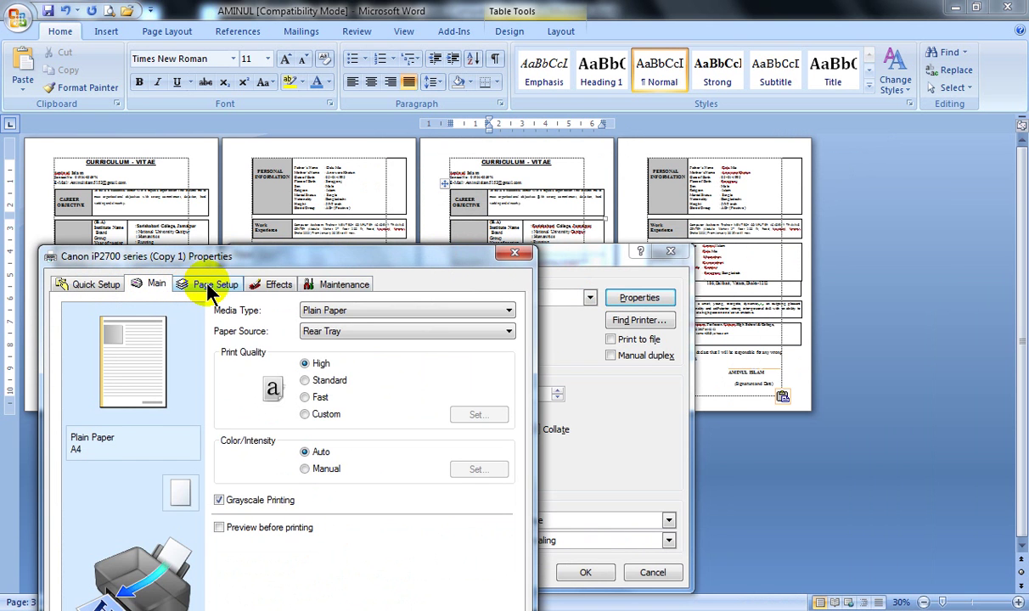
click(213, 285)
click(275, 286)
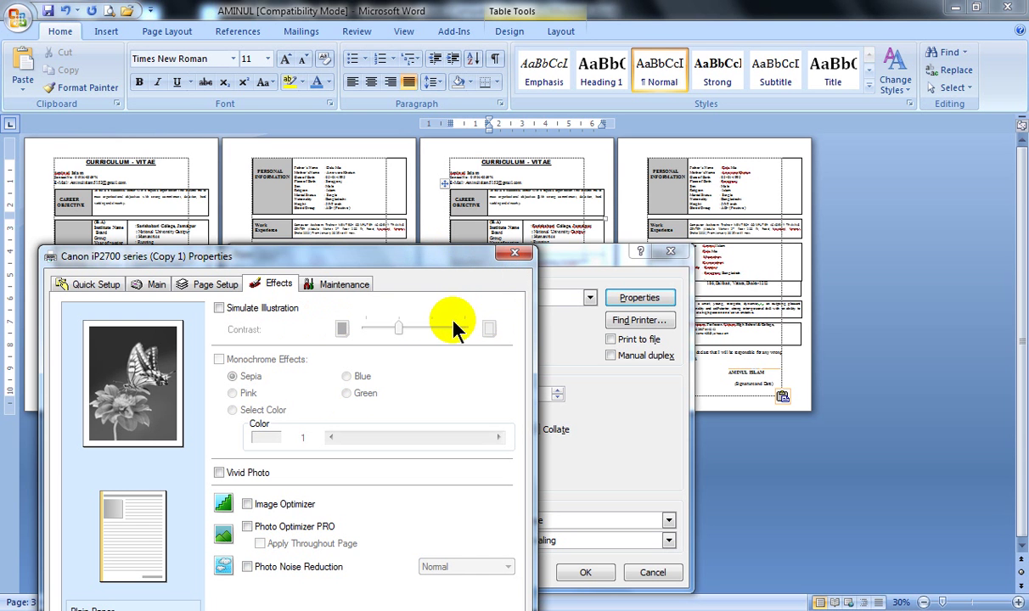
click(515, 254)
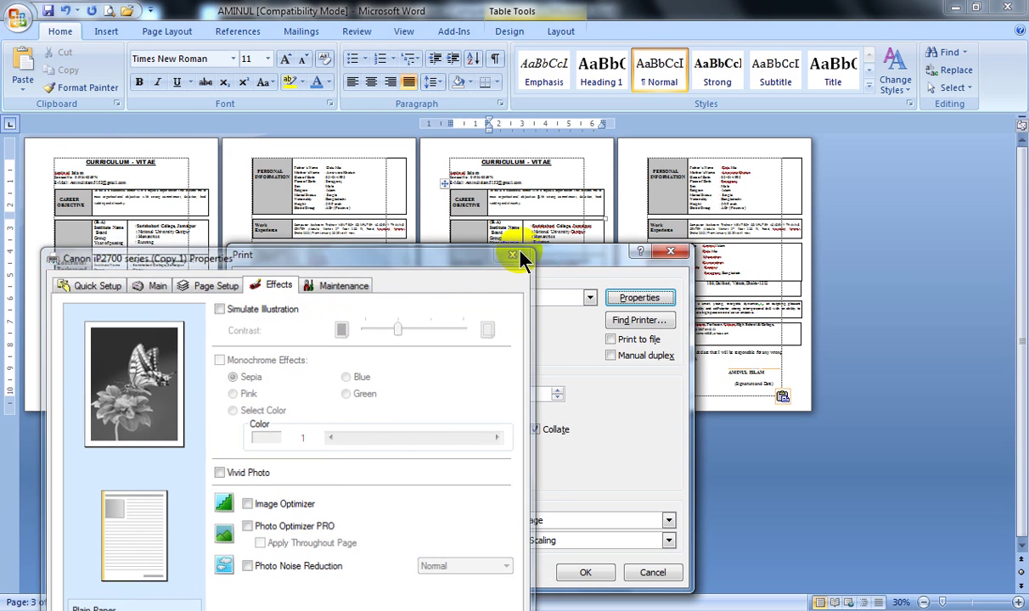
Step: Close the Print dialog without printing and place the cursor in the Personal Information table on page 2
click(653, 574)
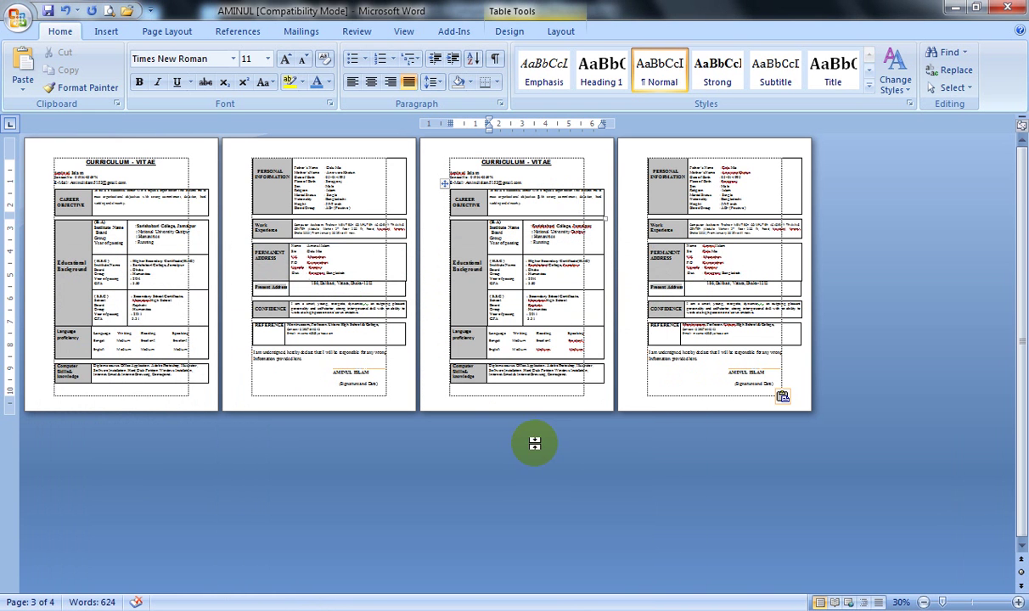
click(319, 255)
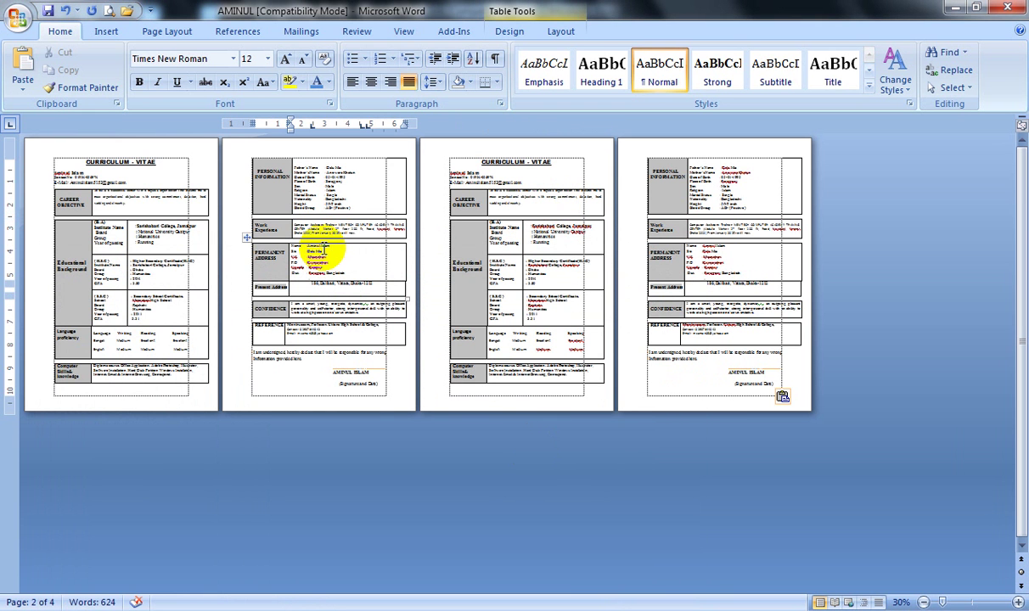
double_click(306, 172)
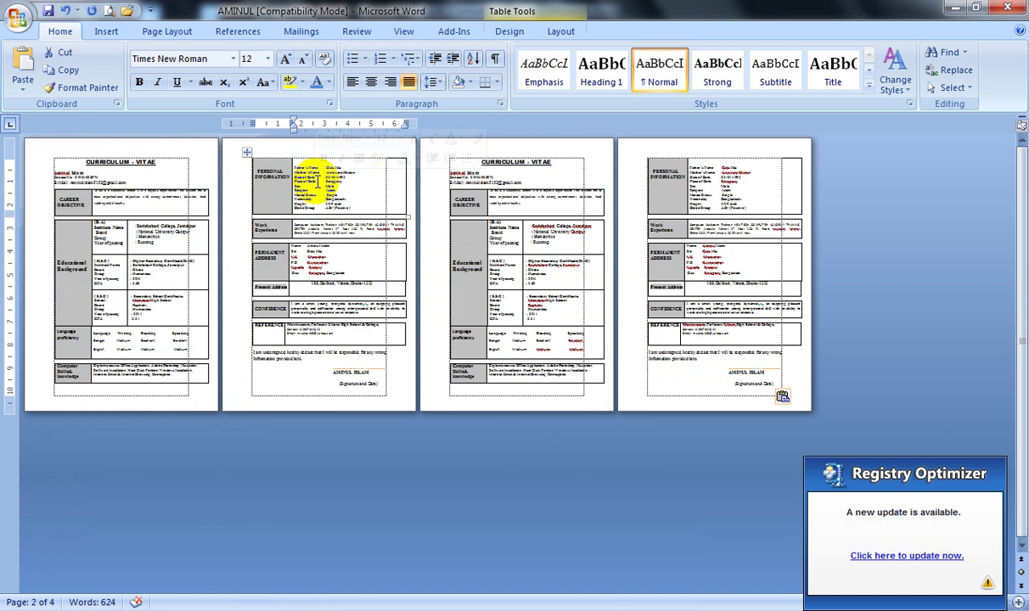
click(17, 16)
mouse_move(51, 242)
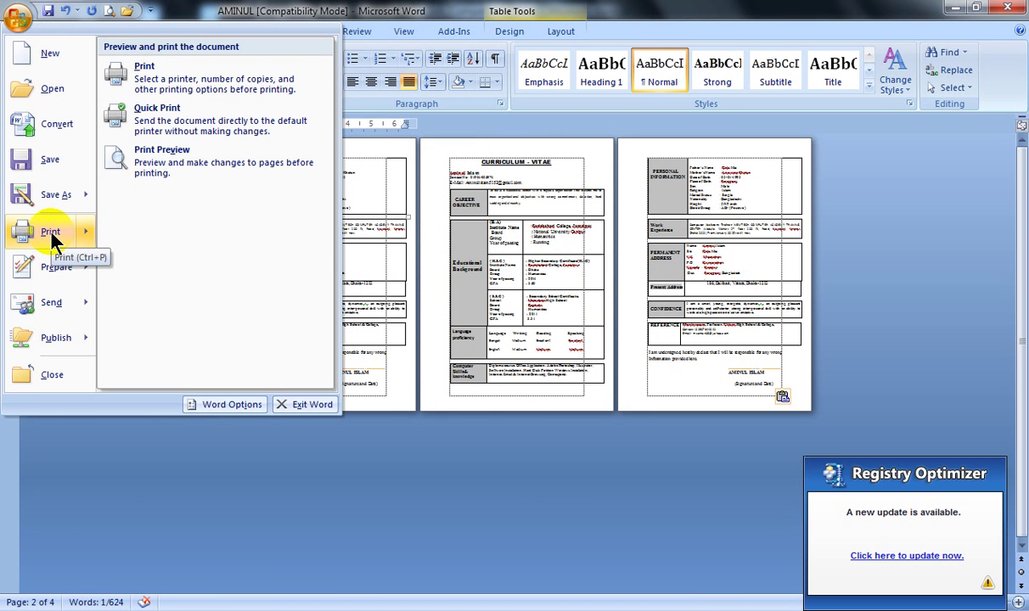
click(374, 200)
click(367, 192)
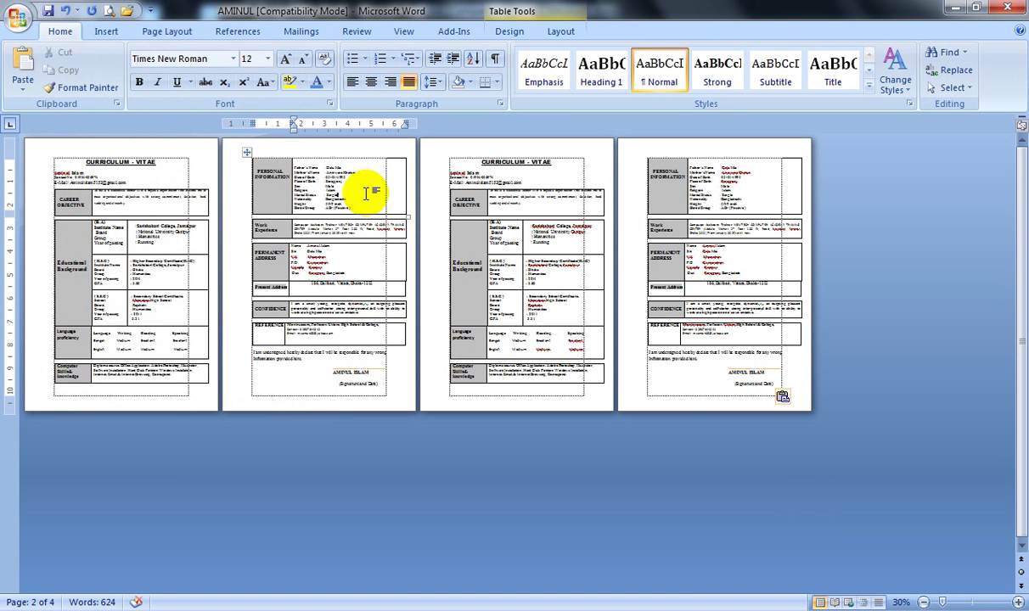
Step: Try a print setup for the current page only with 5 copies, and cancel it without printing
key(ctrl+p)
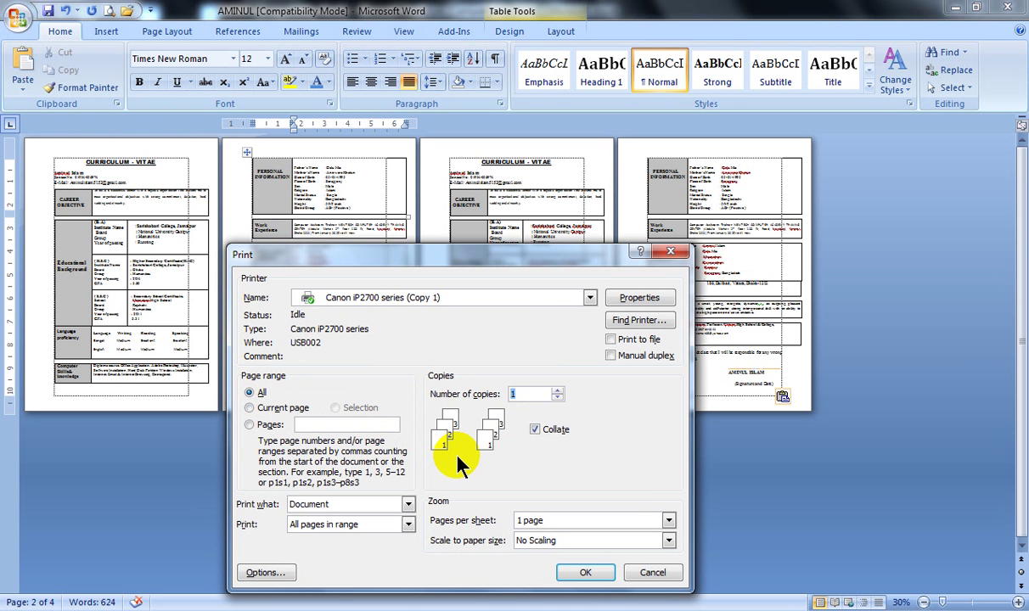
key(alt+e)
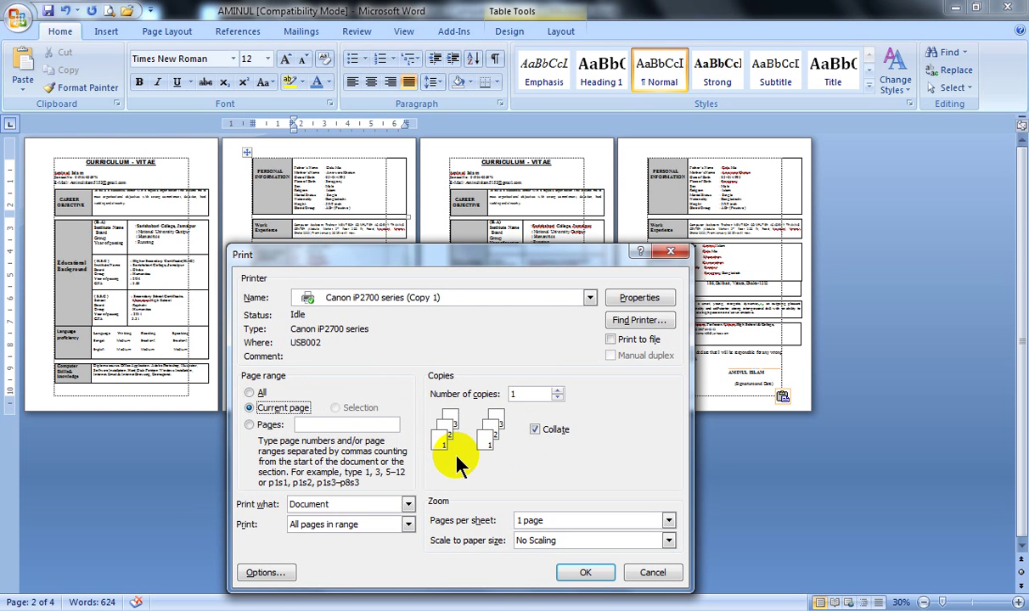
key(alt+c)
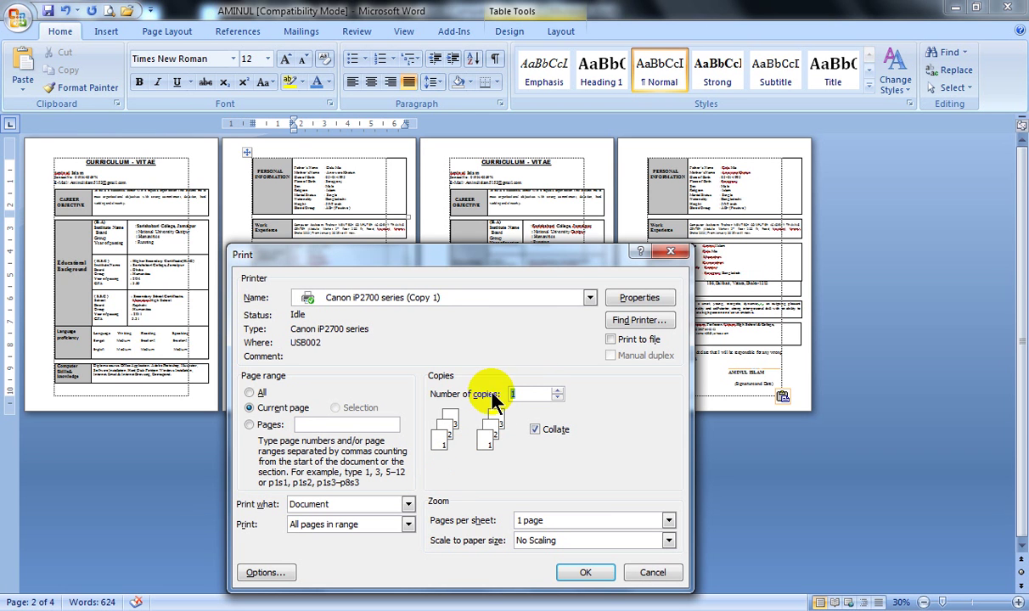
text(5)
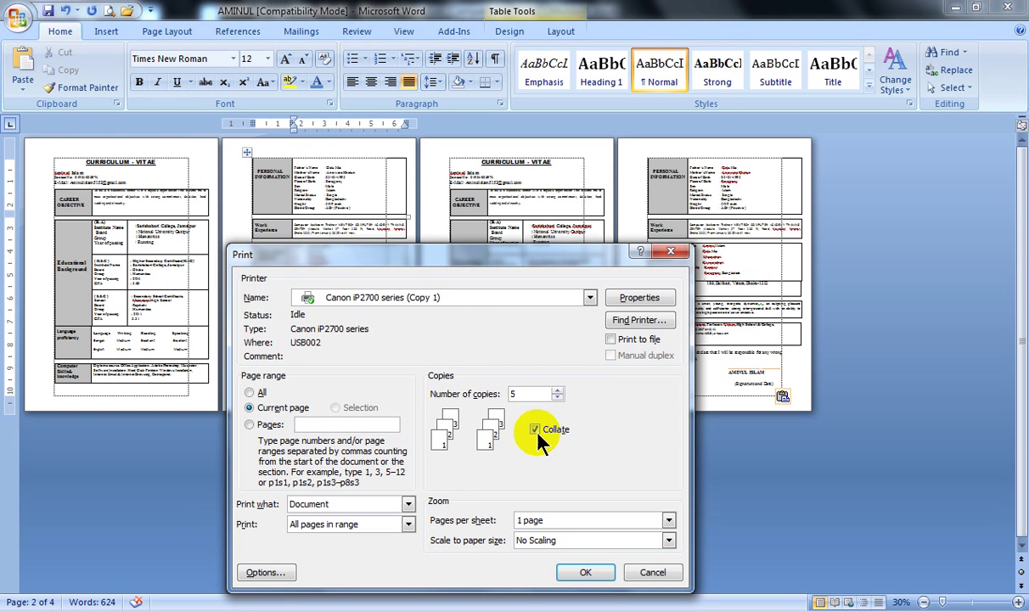
click(652, 572)
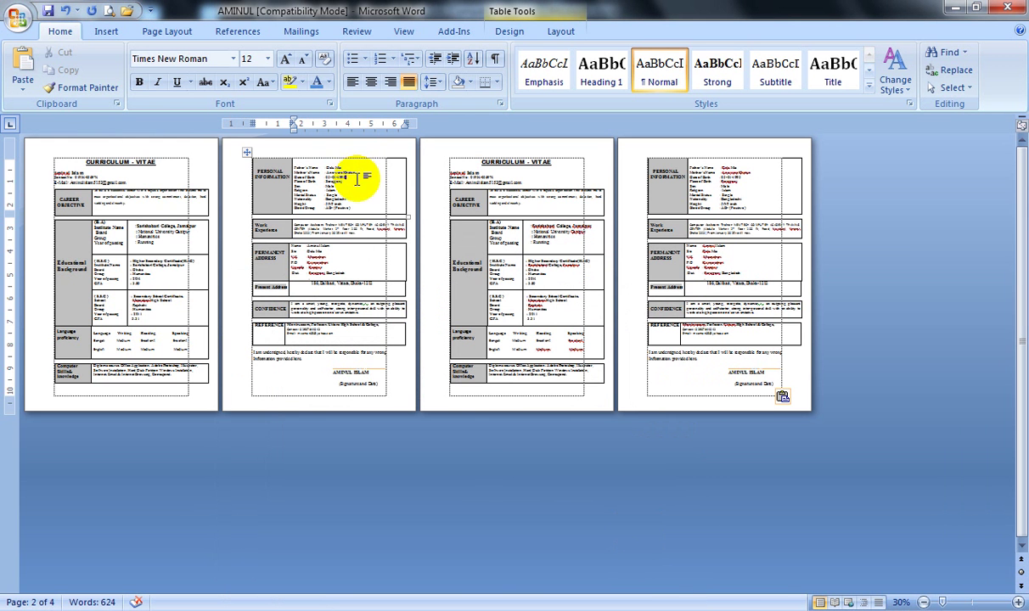
Step: Review the Print, Prepare, Send and Publish commands available for the document
click(17, 17)
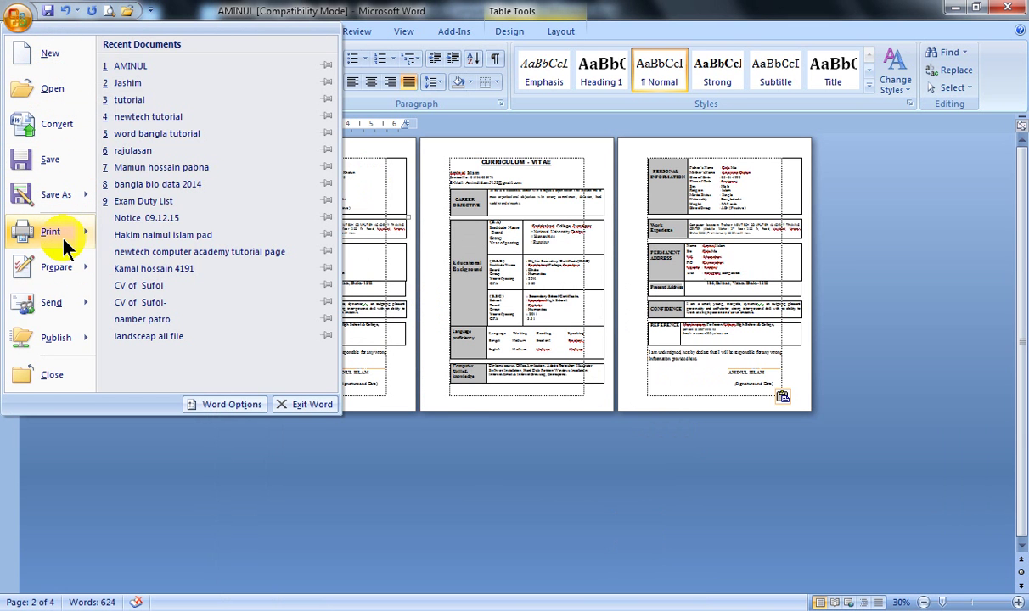
mouse_move(63, 240)
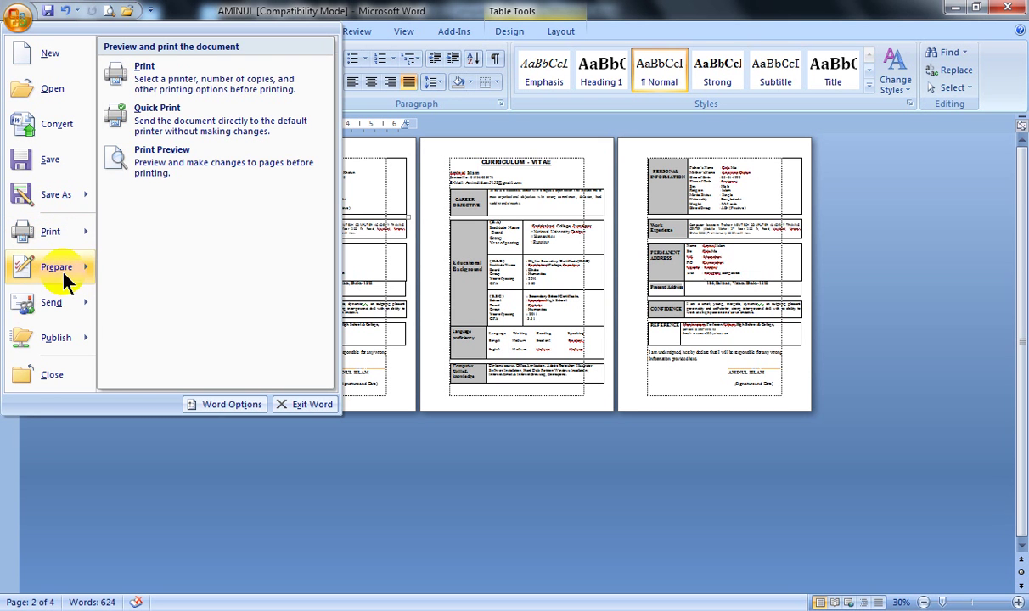
mouse_move(49, 287)
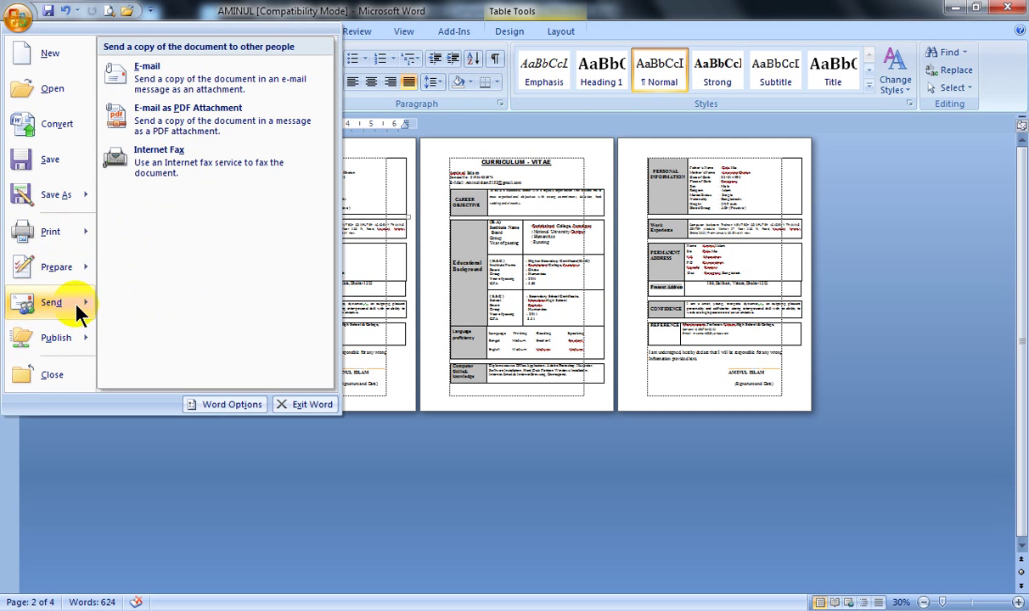
mouse_move(64, 342)
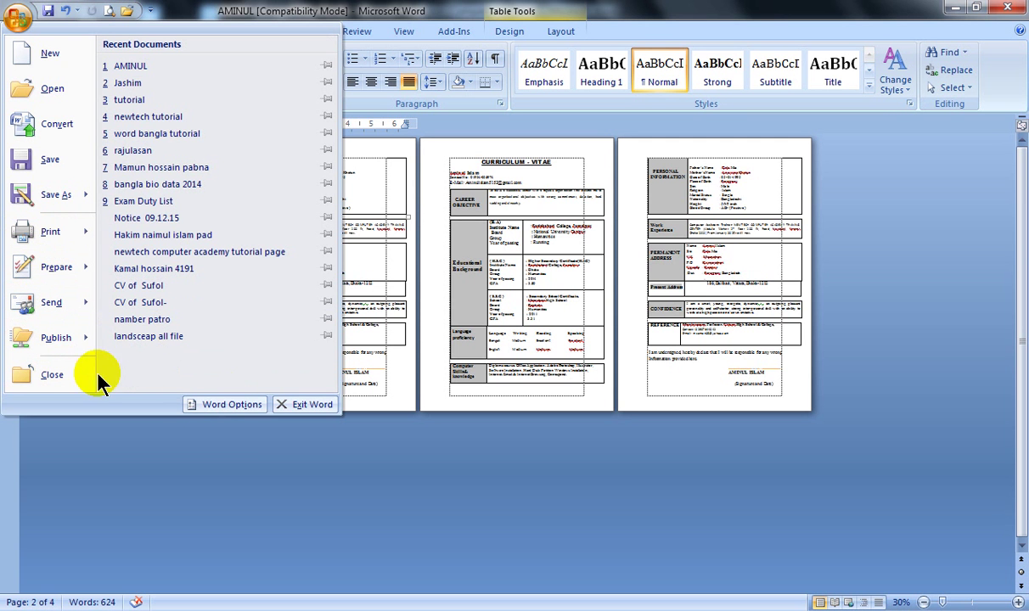
Step: Open Word Options and look through the Popular, Display, Proofing and Save settings
click(226, 404)
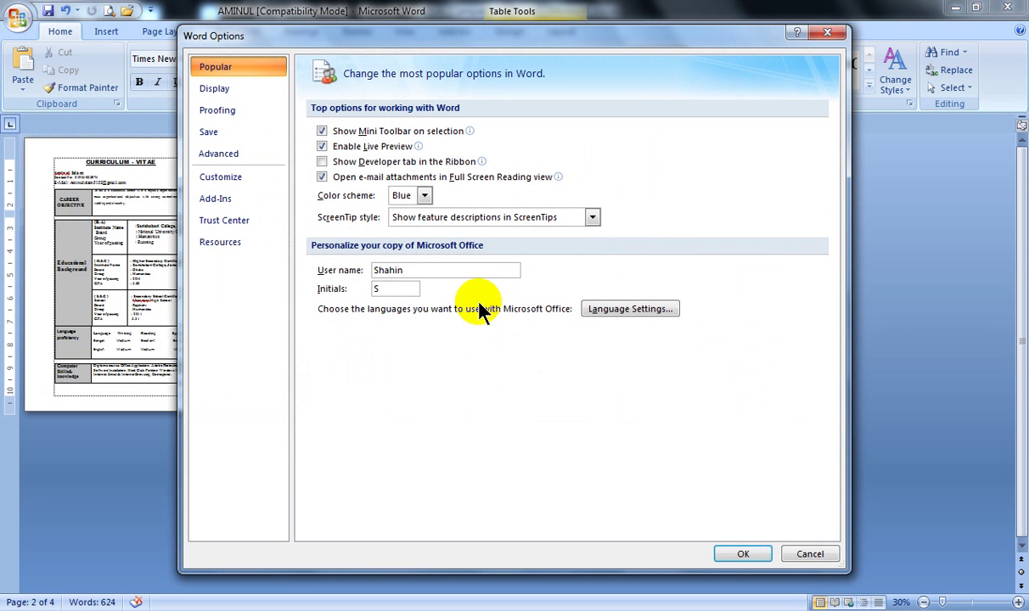
mouse_move(307, 40)
mouse_down()
mouse_move(472, 59)
mouse_move(368, 45)
mouse_move(311, 59)
mouse_up()
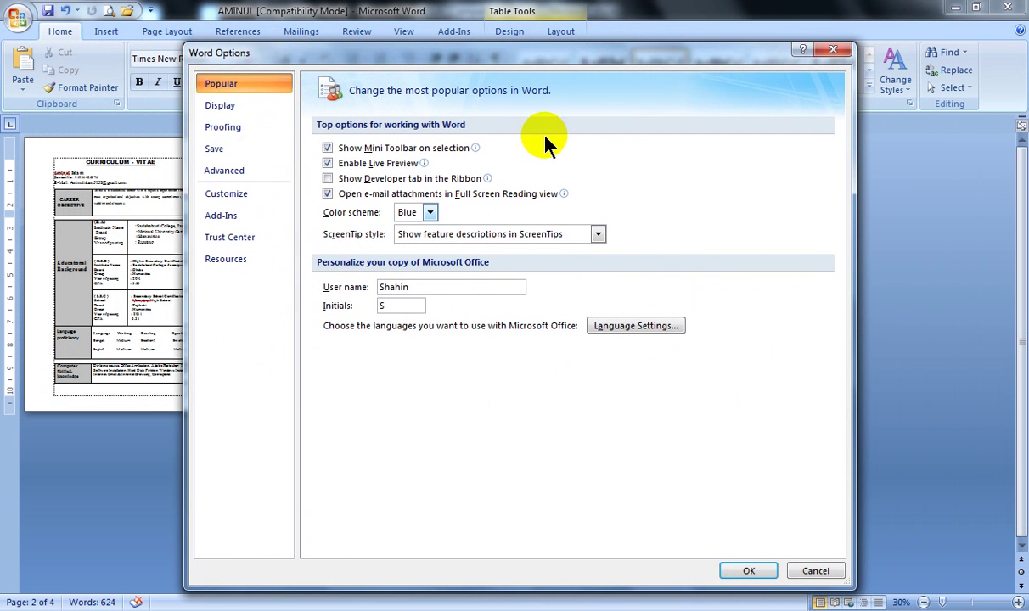
mouse_move(666, 56)
mouse_down()
mouse_move(573, 62)
mouse_move(659, 66)
mouse_move(634, 46)
mouse_move(648, 51)
mouse_up()
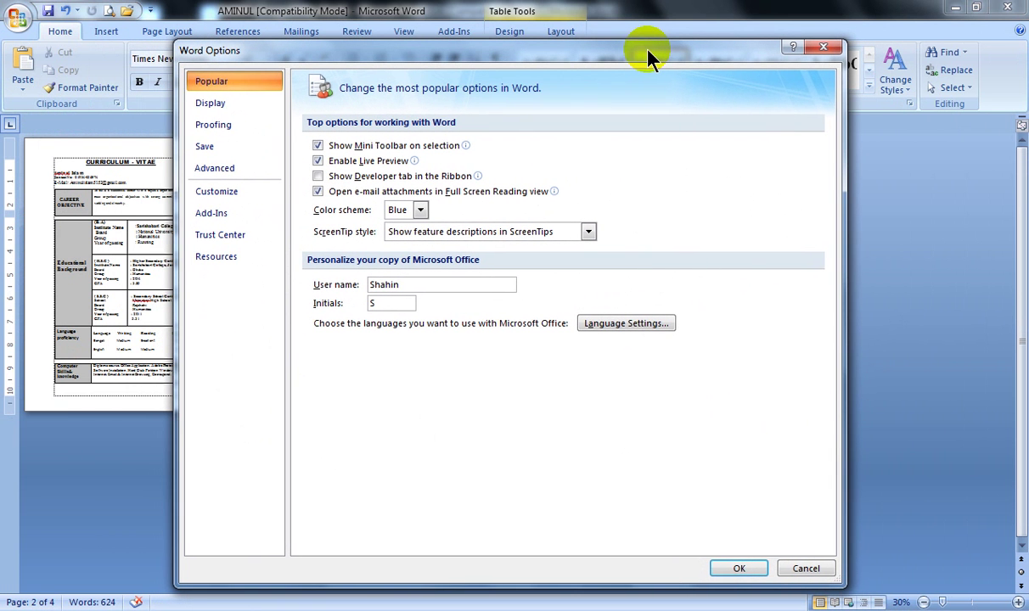
click(204, 103)
click(224, 127)
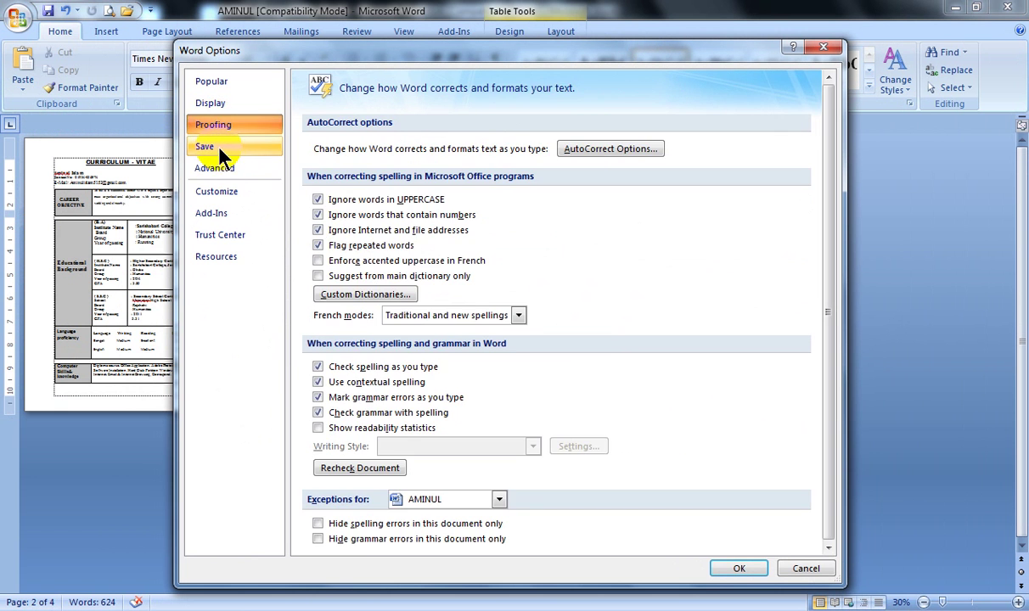
click(209, 148)
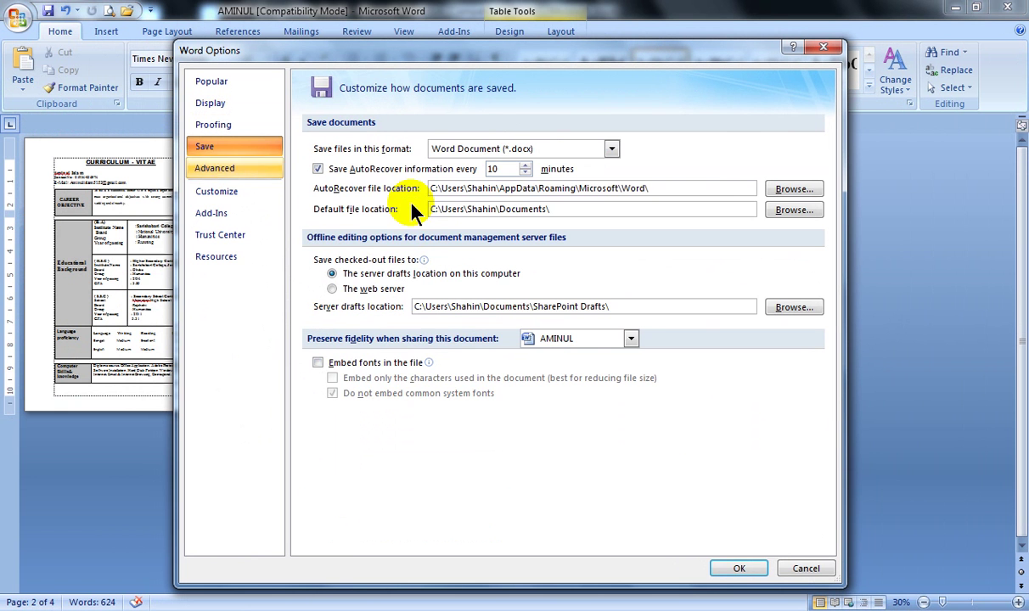
Step: Review the Advanced editing, cut-copy-paste and document content options, with the dialog moved aside to uncover the CV's last page
click(212, 165)
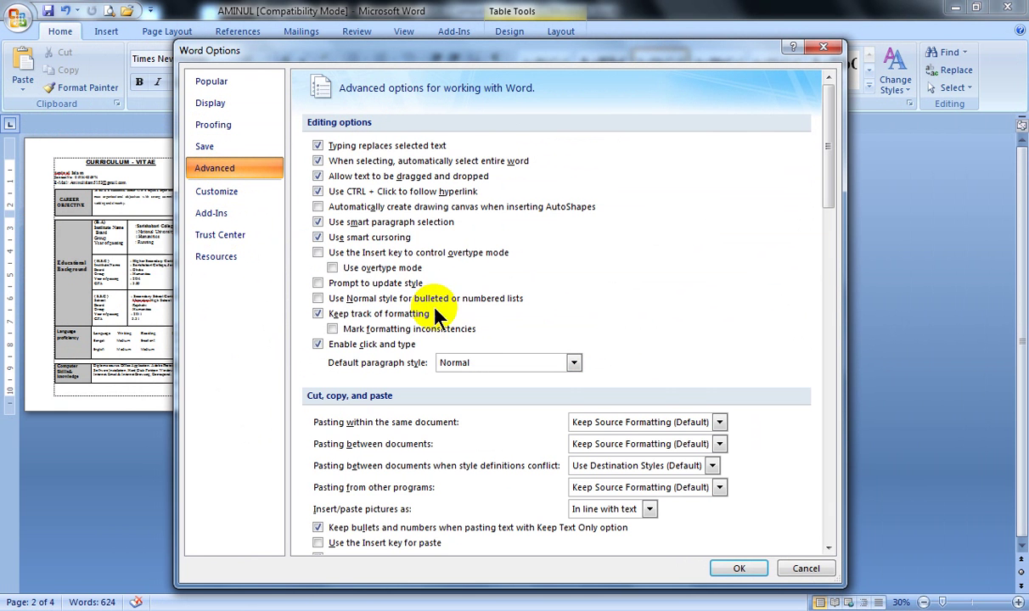
scroll(399, 323, down, 8)
scroll(360, 291, down, 3)
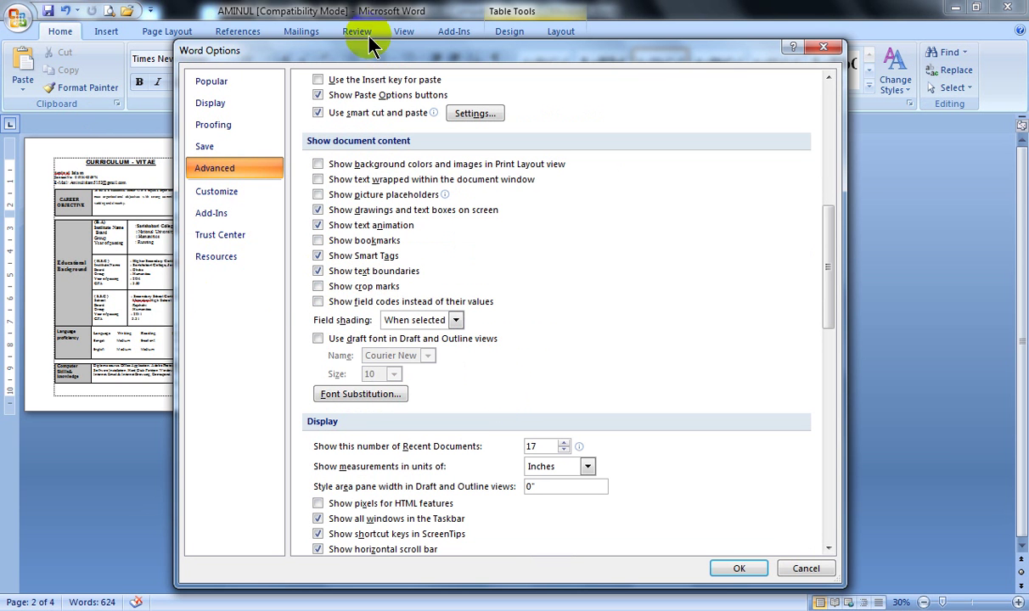
drag(364, 52, 185, 165)
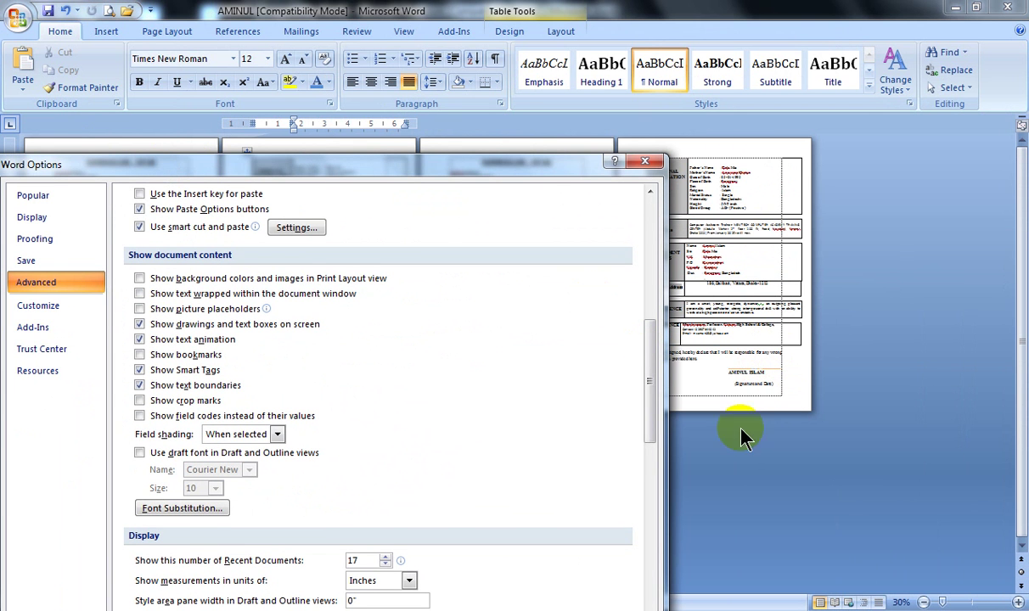
drag(567, 167, 481, 169)
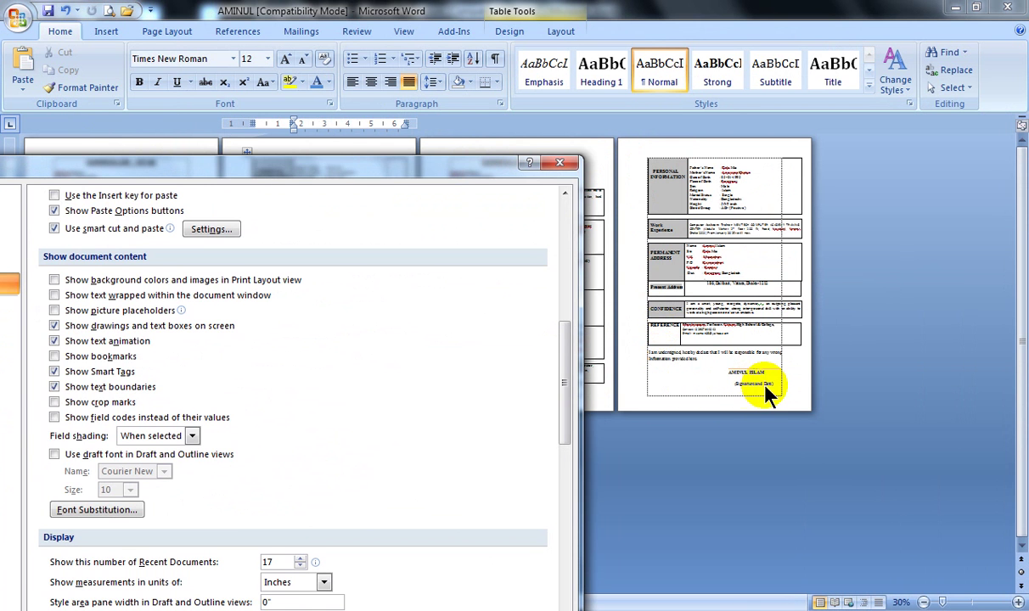
drag(468, 162, 499, 127)
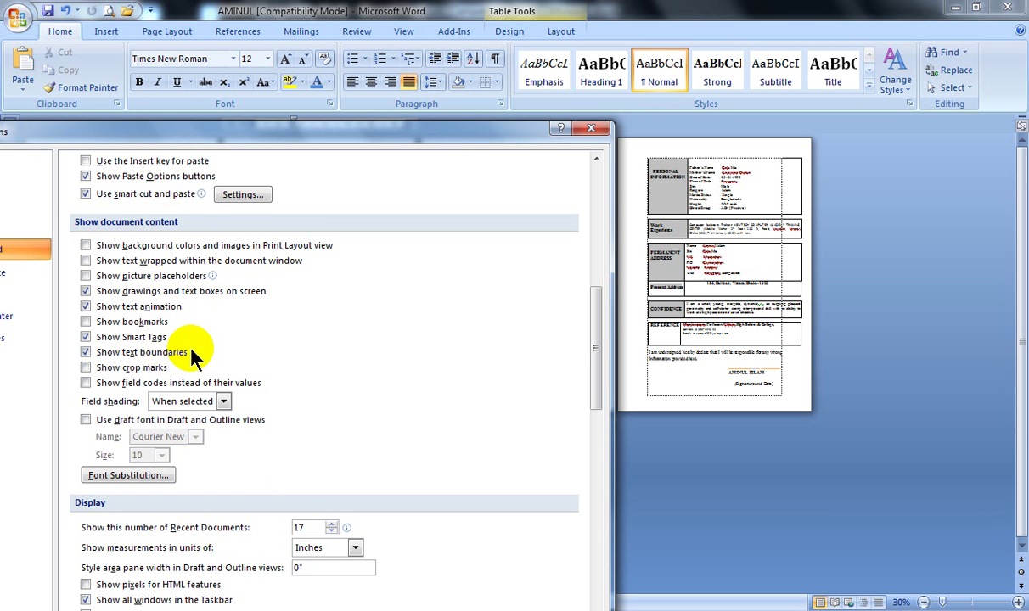
Step: Examine the Advanced display, print, save and general options, and close Word Options without changing anything
scroll(170, 356, down, 3)
scroll(166, 382, down, 4)
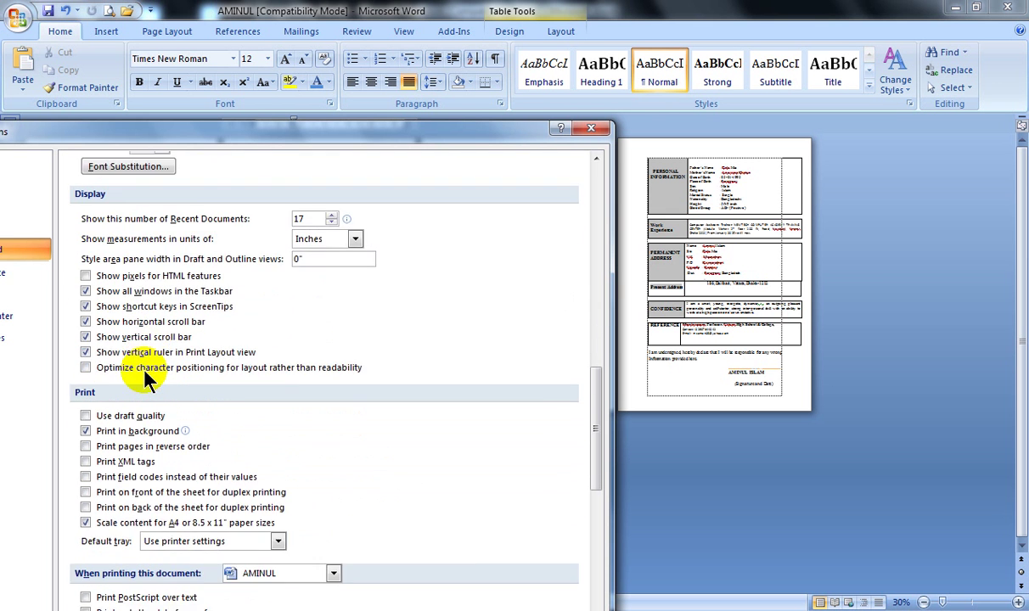
scroll(195, 450, down, 3)
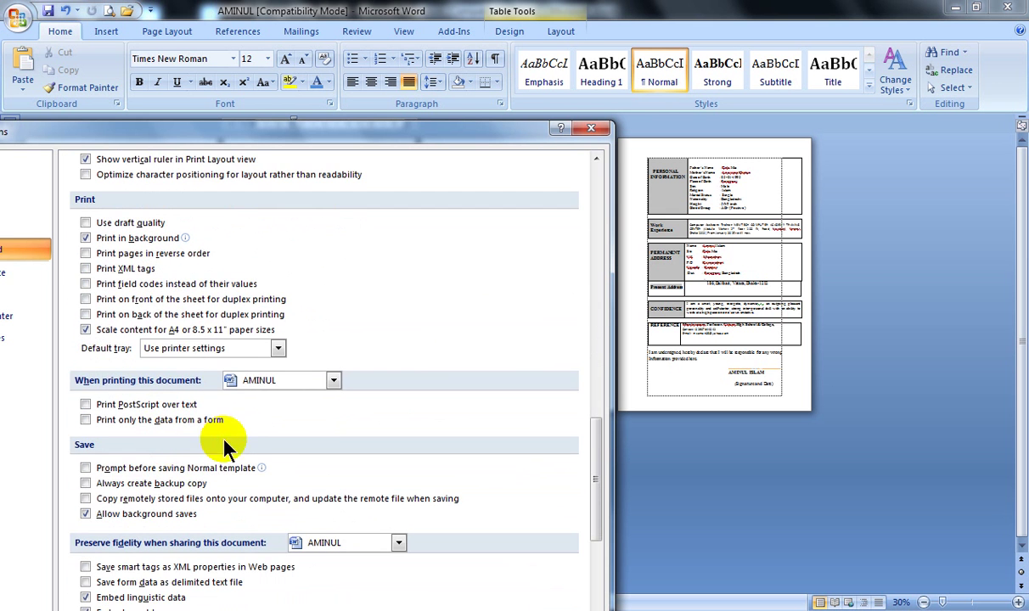
scroll(222, 450, down, 2)
scroll(221, 438, down, 3)
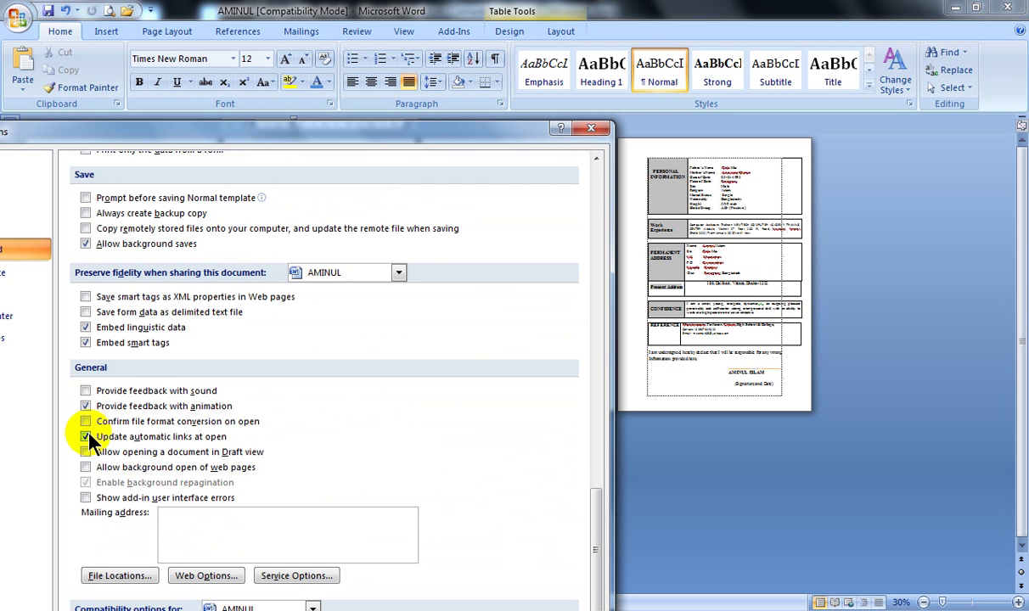
scroll(358, 459, down, 1)
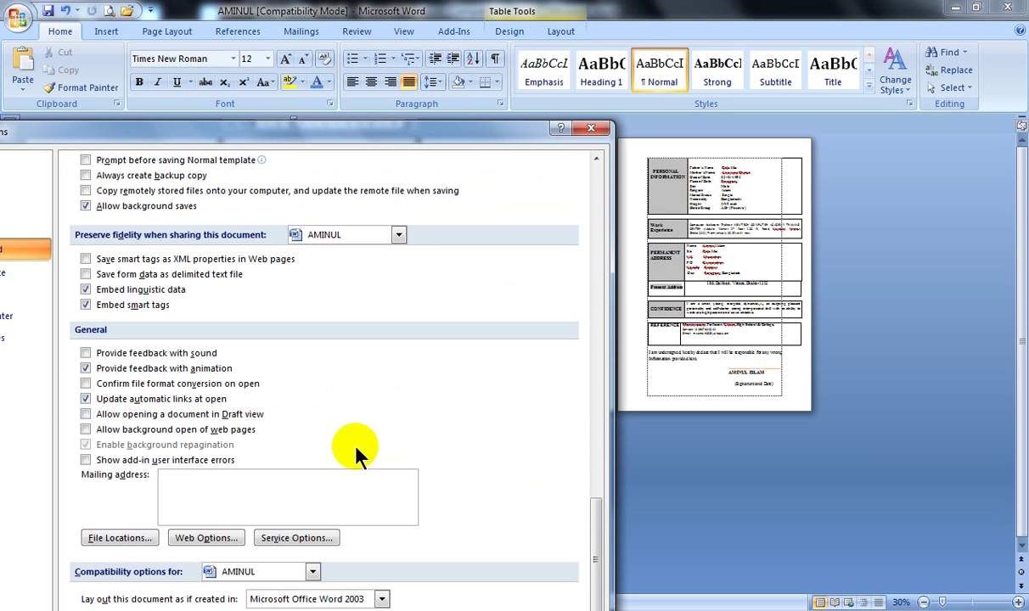
scroll(358, 459, up, 12)
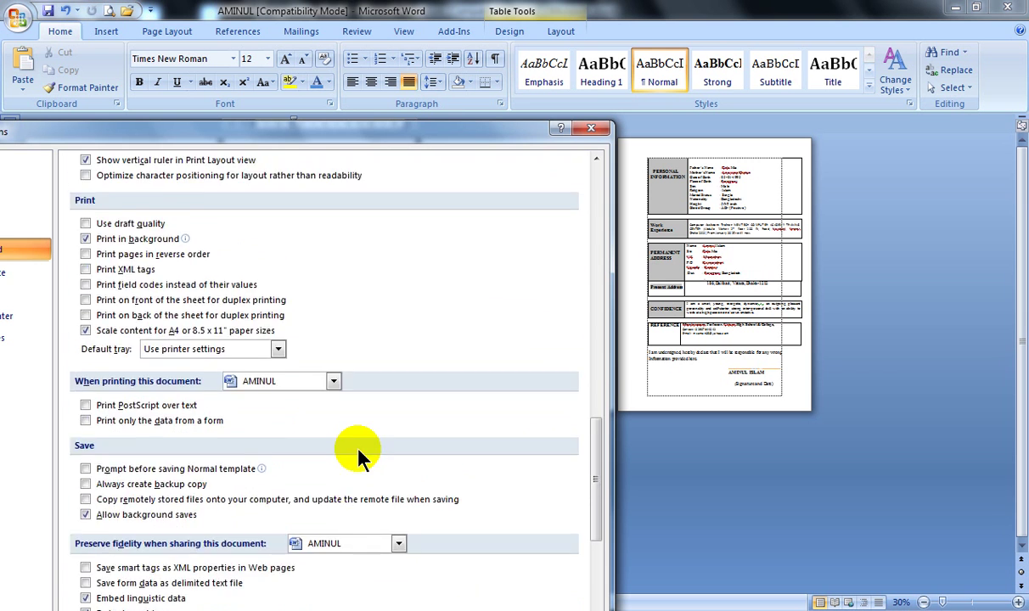
scroll(357, 459, up, 10)
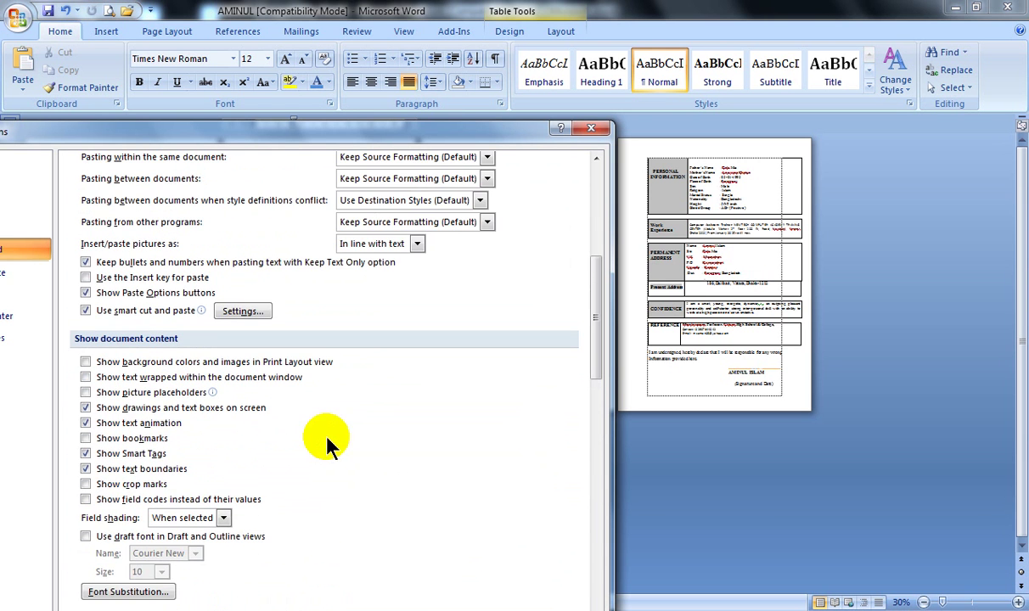
scroll(314, 412, up, 4)
drag(323, 136, 571, 68)
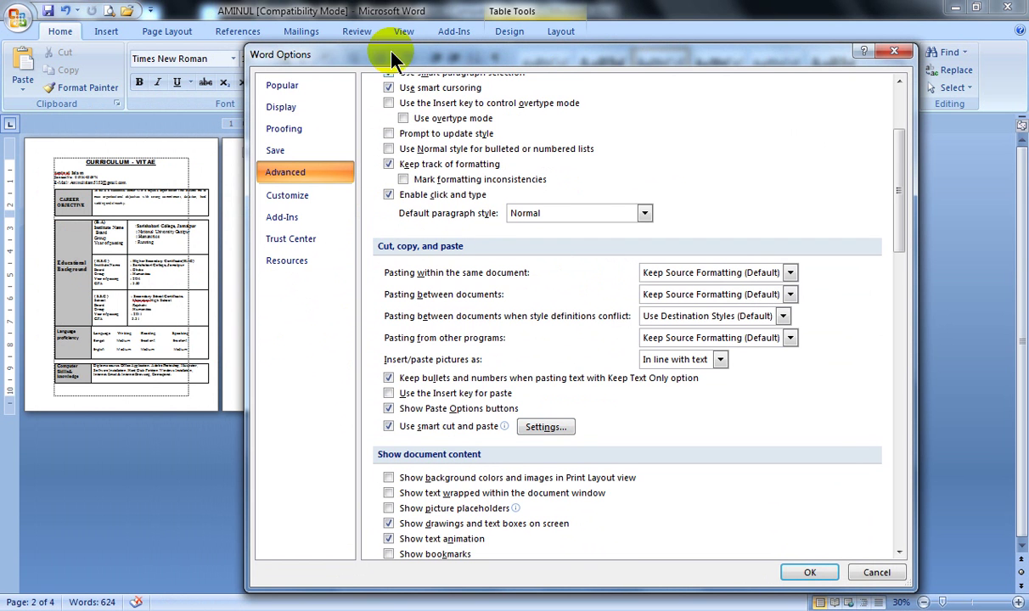
click(890, 56)
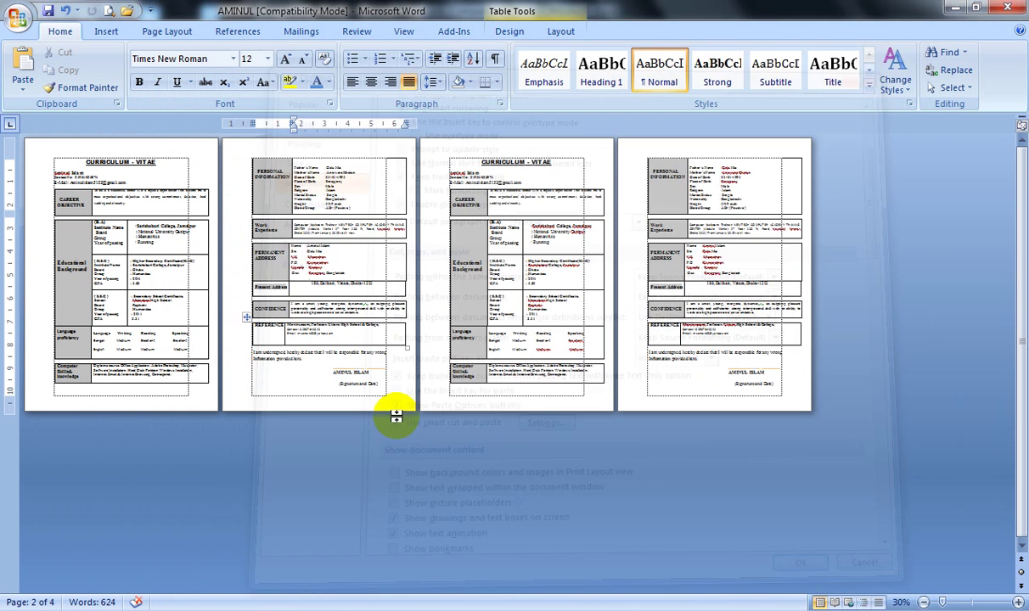
Step: Exit Word without saving the changes to the CV
click(17, 24)
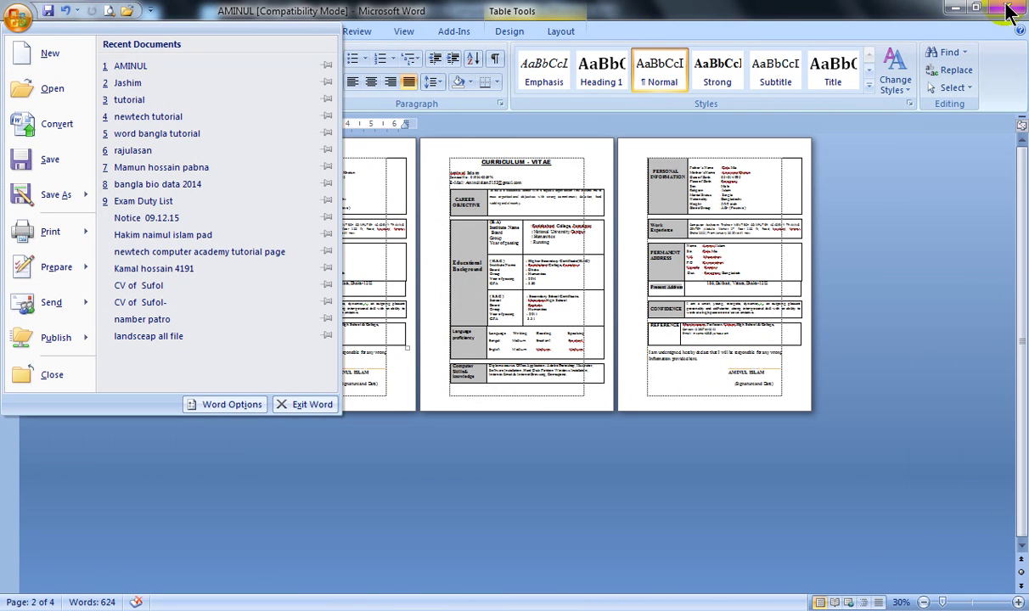
click(303, 406)
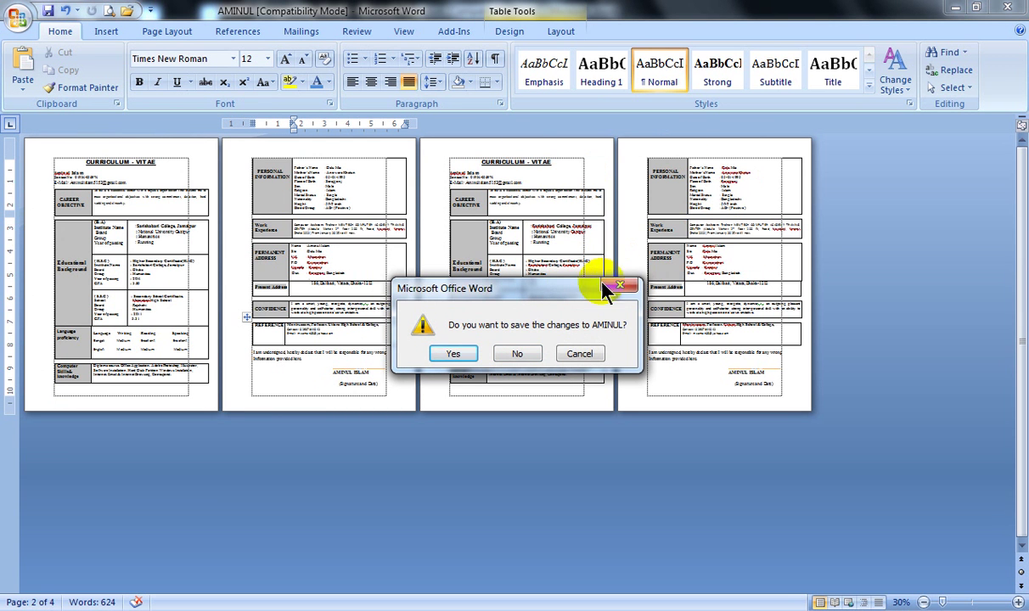
click(519, 350)
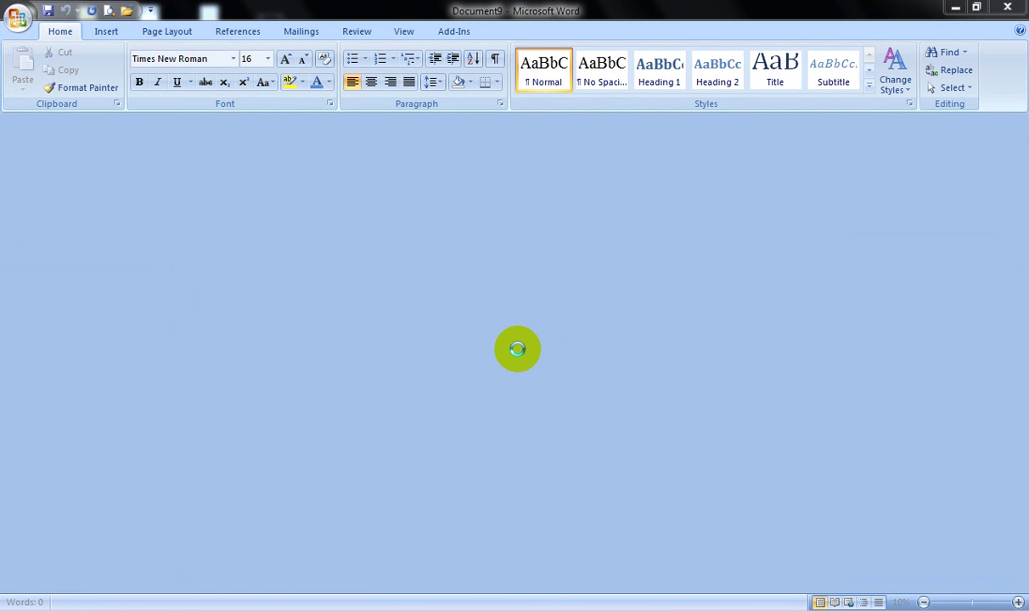